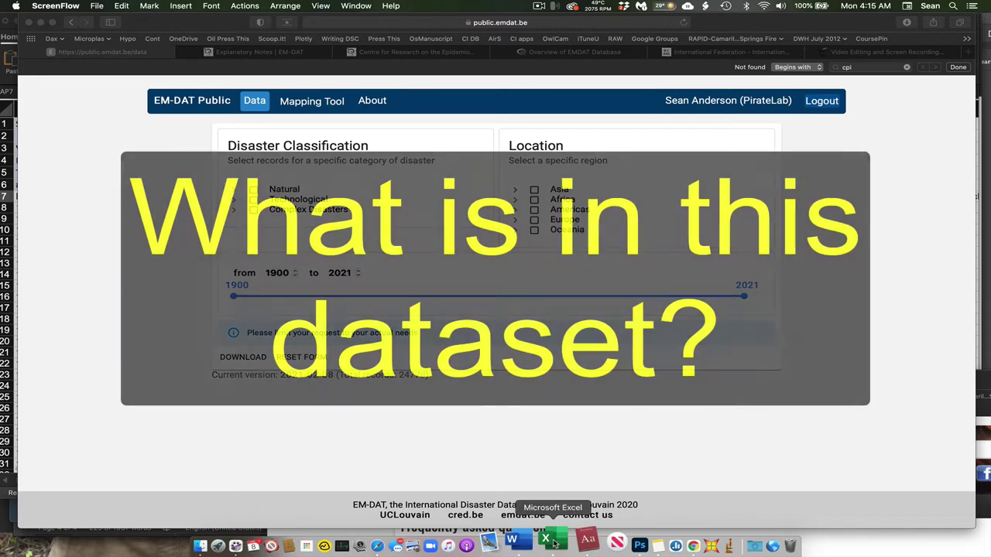
# - Switch from the EM-DAT web page to the downloaded Asia disaster export in Excel
pyautogui.click(555, 545)
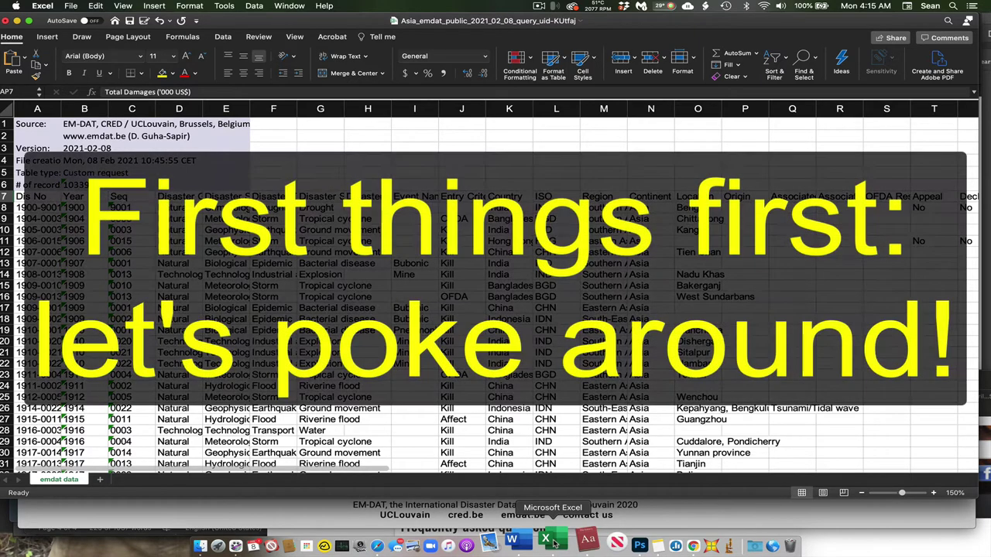
pyautogui.click(7, 196)
pyautogui.hscroll(15, 472, 224)
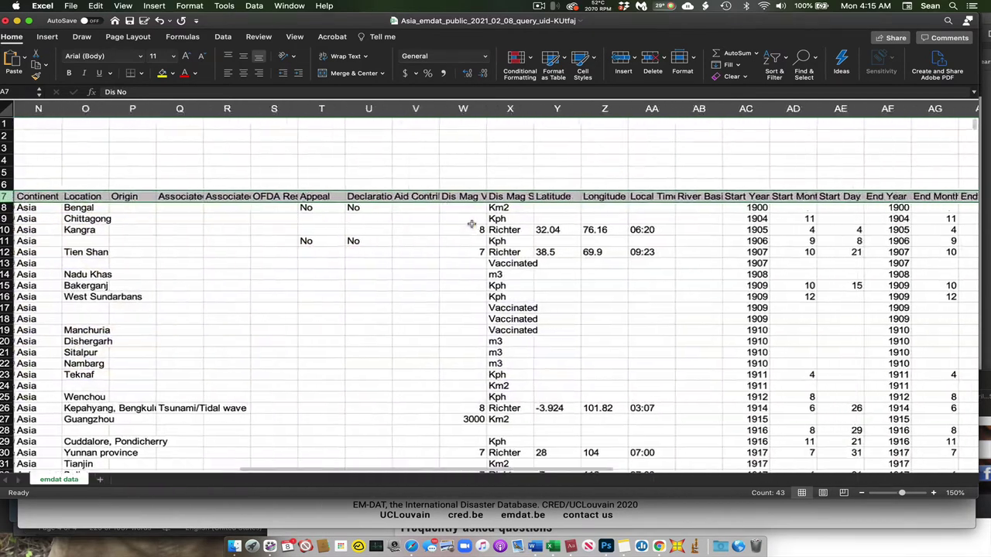
pyautogui.hscroll(-15, 472, 223)
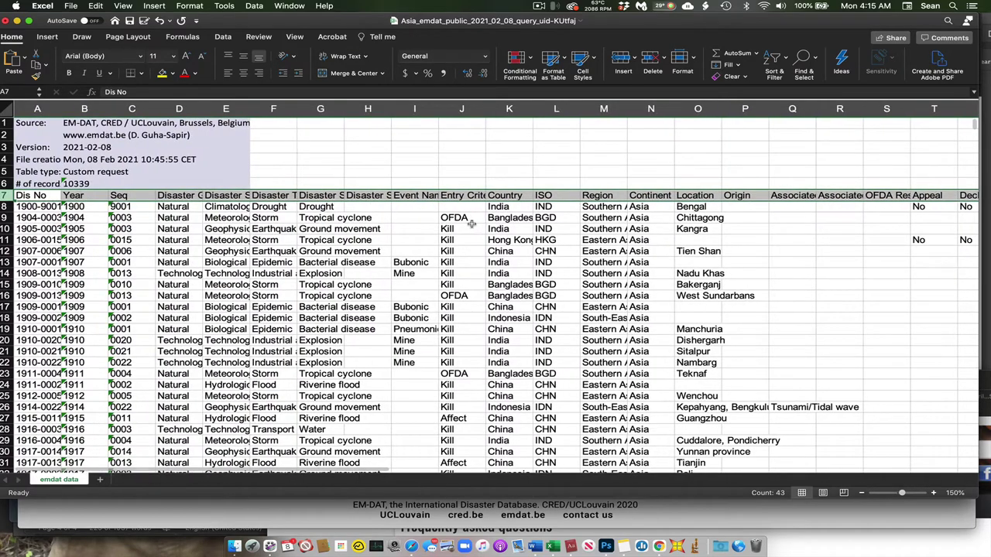
pyautogui.scroll(-3, 26, 199)
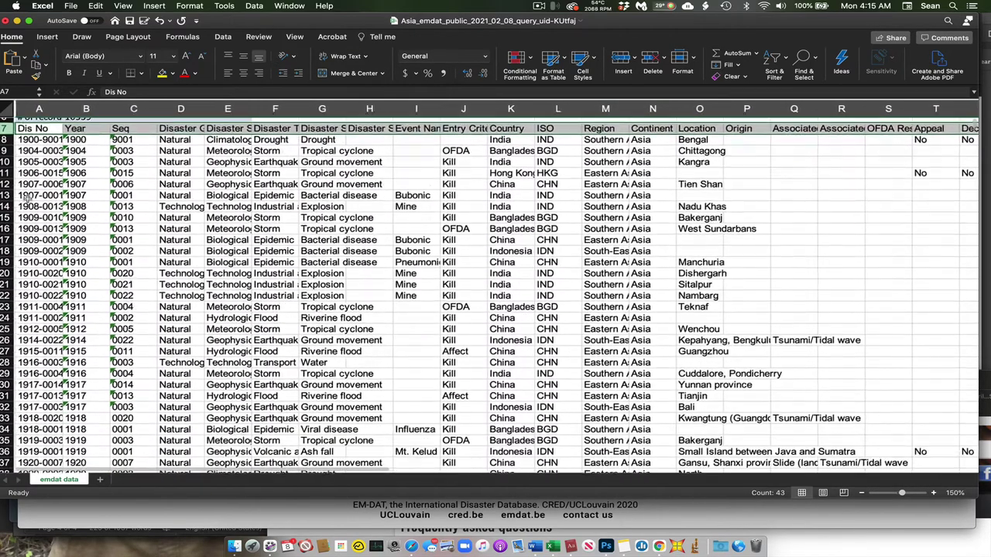
pyautogui.click(6, 185)
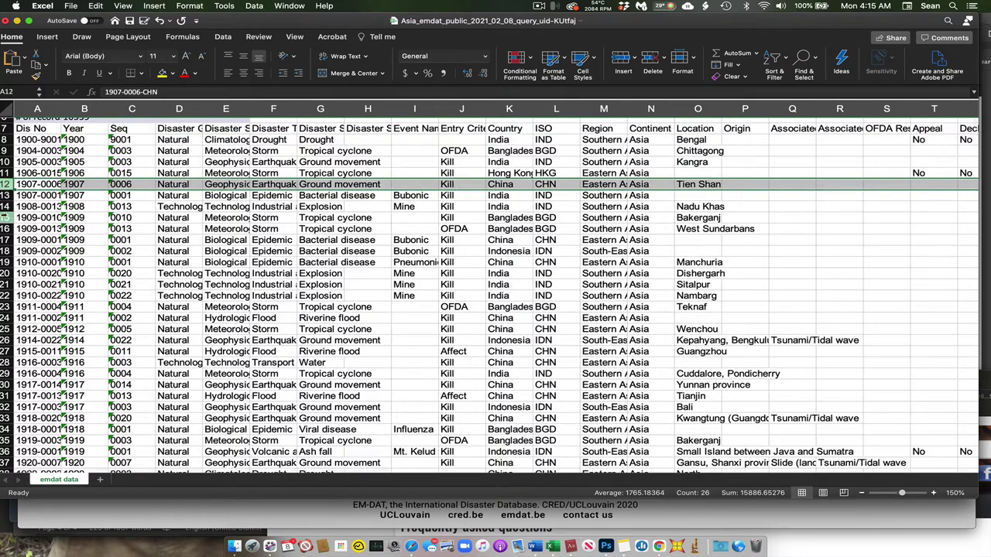
pyautogui.scroll(3, 38, 224)
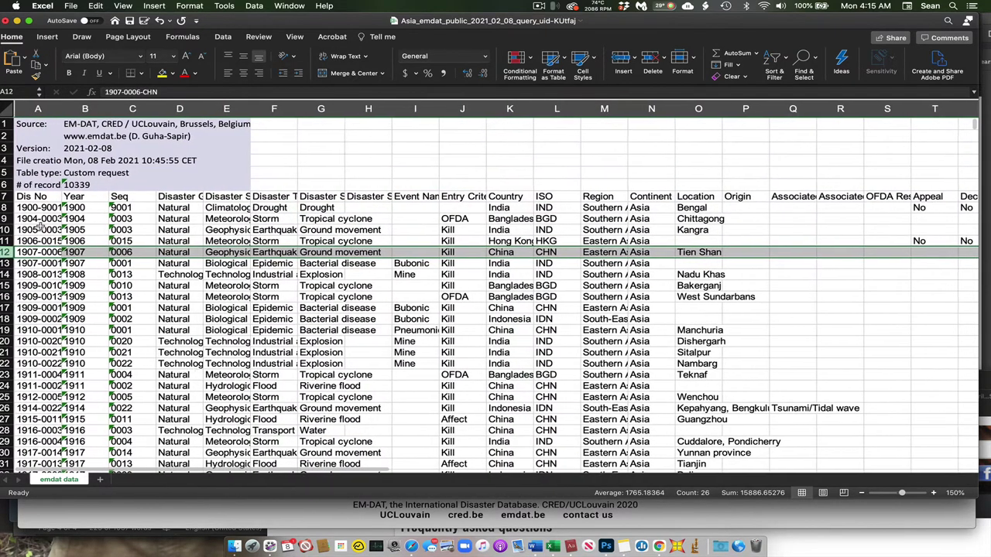
pyautogui.click(37, 207)
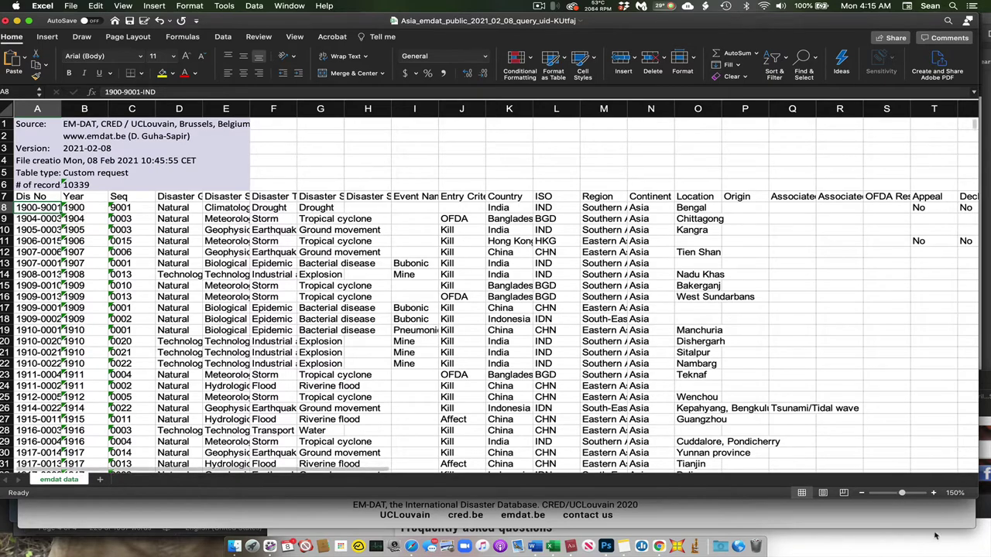
# - Zoom the sheet to about 246% and select columns A, B and D–G
pyautogui.moveTo(903, 494); pyautogui.dragTo(909, 494)
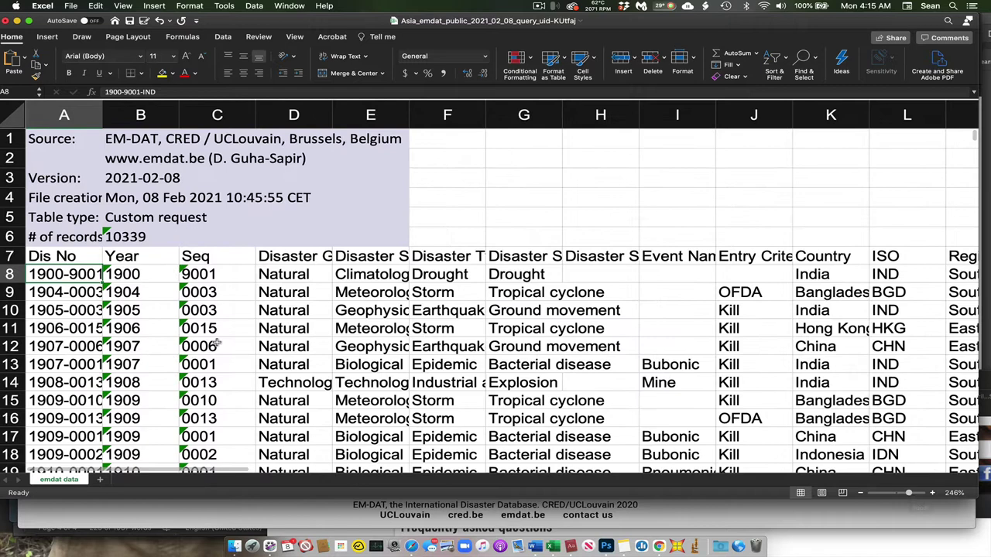
pyautogui.click(71, 116)
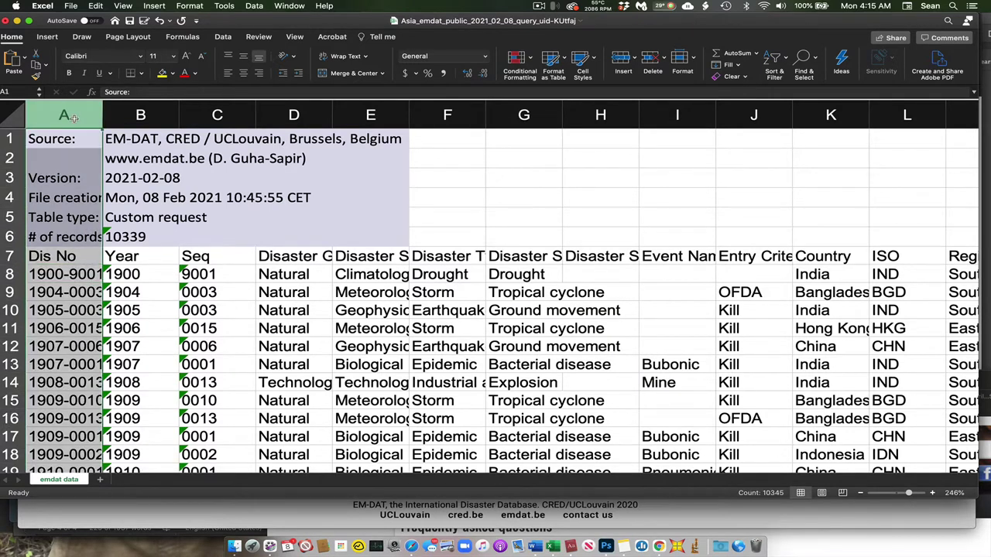
pyautogui.click(109, 120)
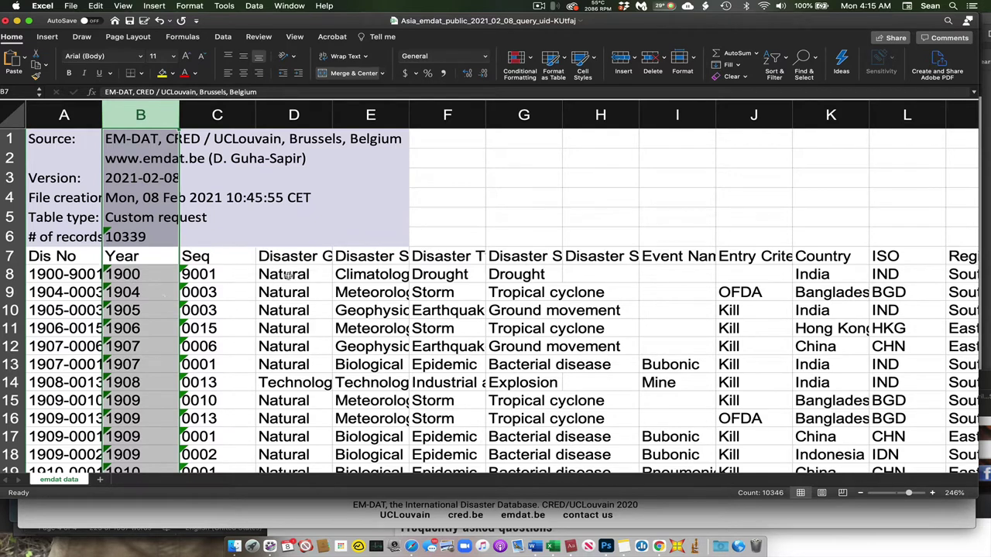
pyautogui.moveTo(295, 118); pyautogui.dragTo(573, 127)
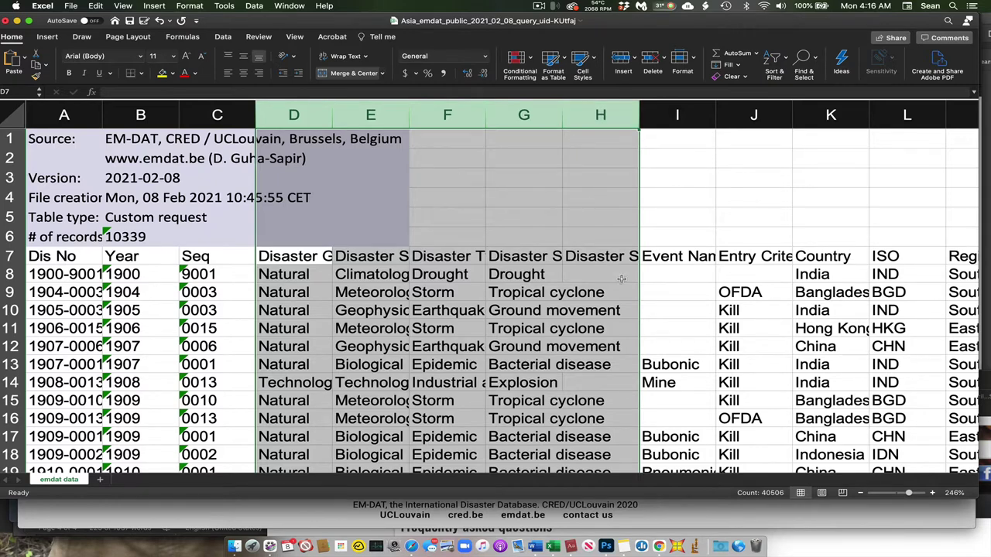
# - Move right across the data, selecting columns K–N, W, X and Y–Z
pyautogui.hscroll(4, 634, 318)
pyautogui.hscroll(3, 636, 317)
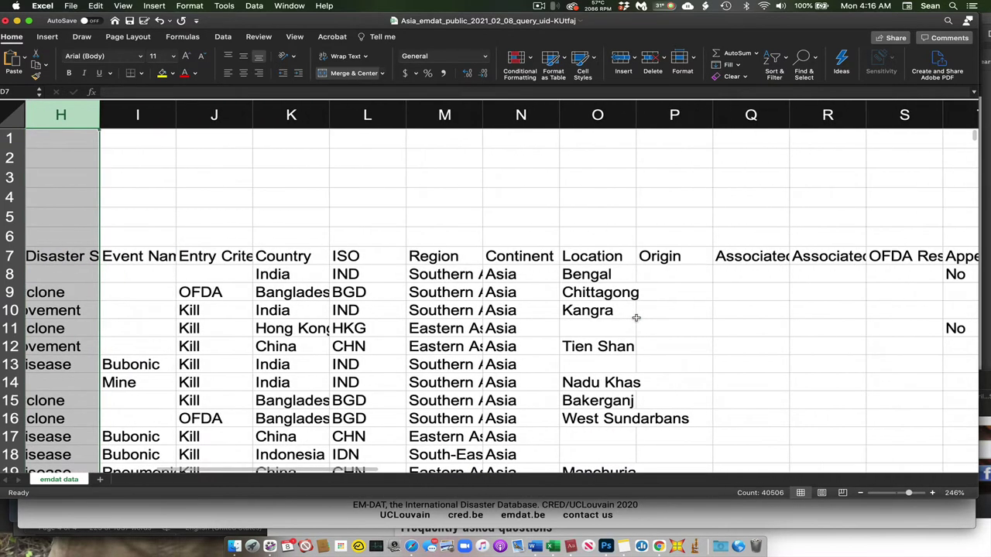
pyautogui.moveTo(290, 111); pyautogui.dragTo(501, 132)
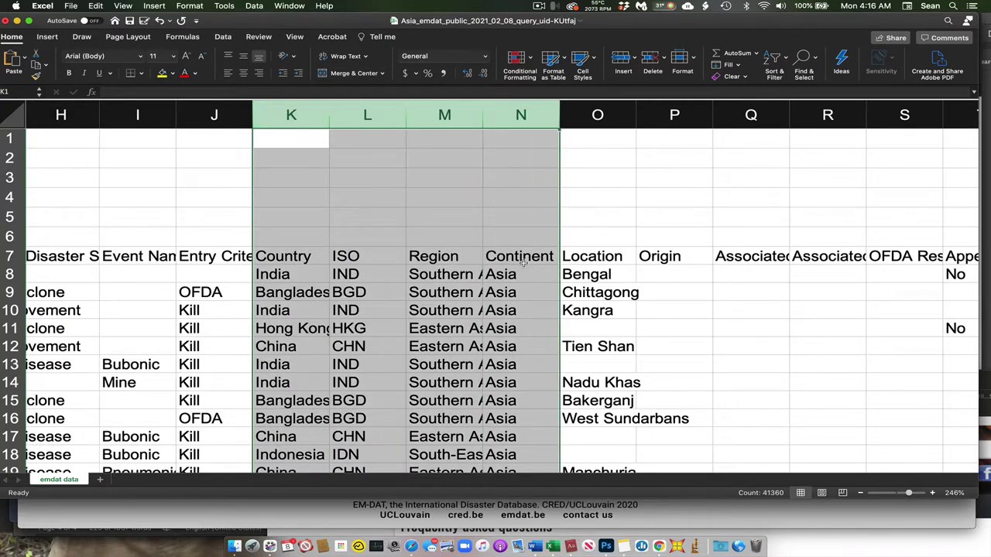
pyautogui.hscroll(3, 524, 262)
pyautogui.hscroll(5, 523, 262)
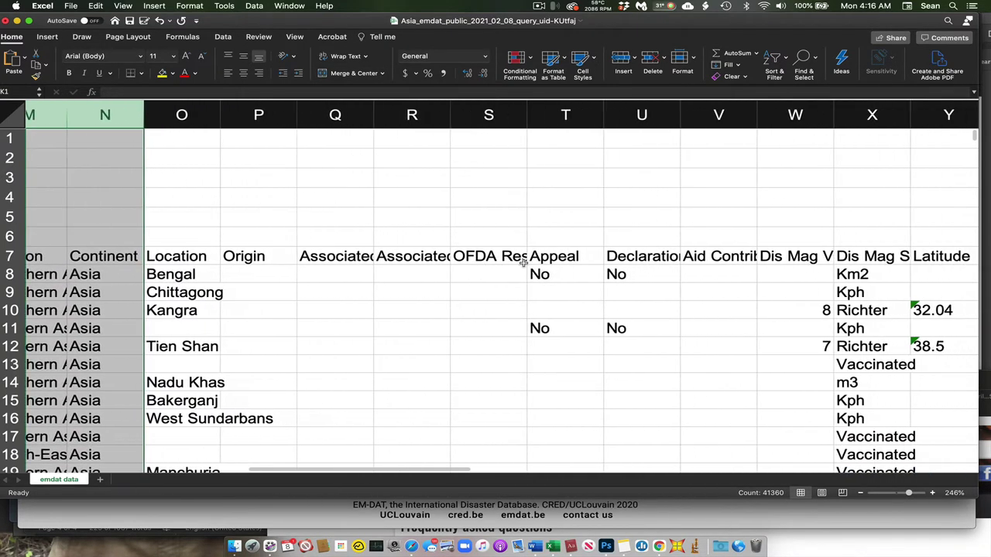
pyautogui.hscroll(-1, 523, 263)
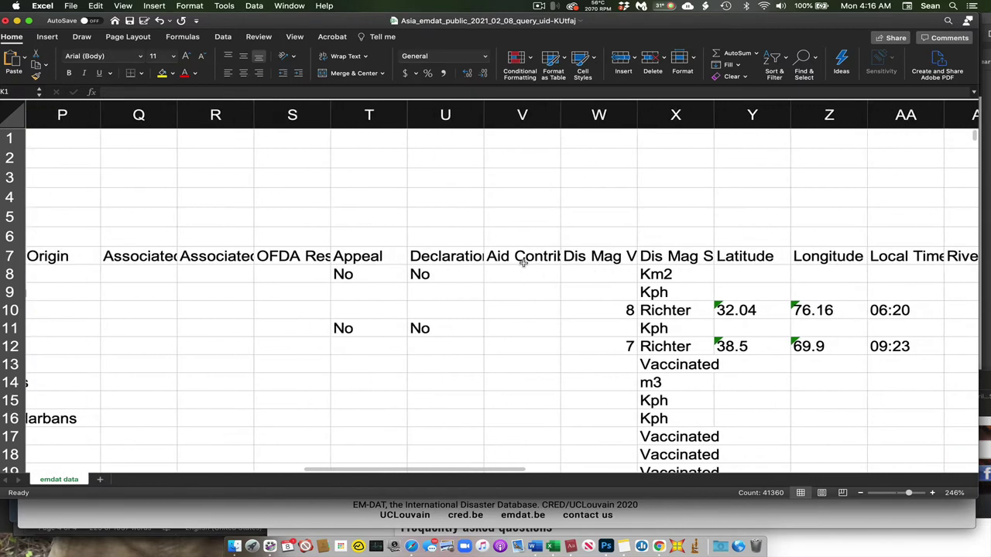
pyautogui.click(599, 114)
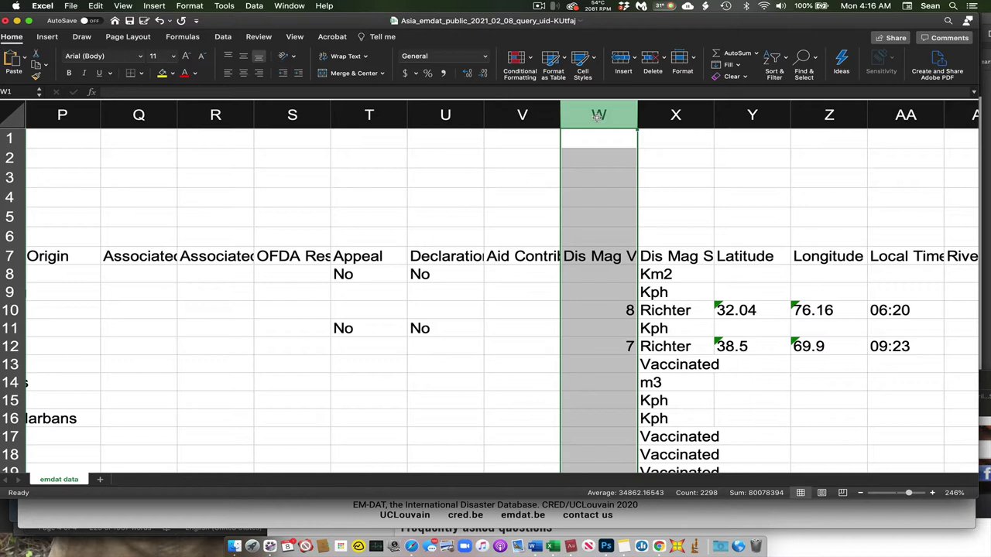
pyautogui.click(670, 117)
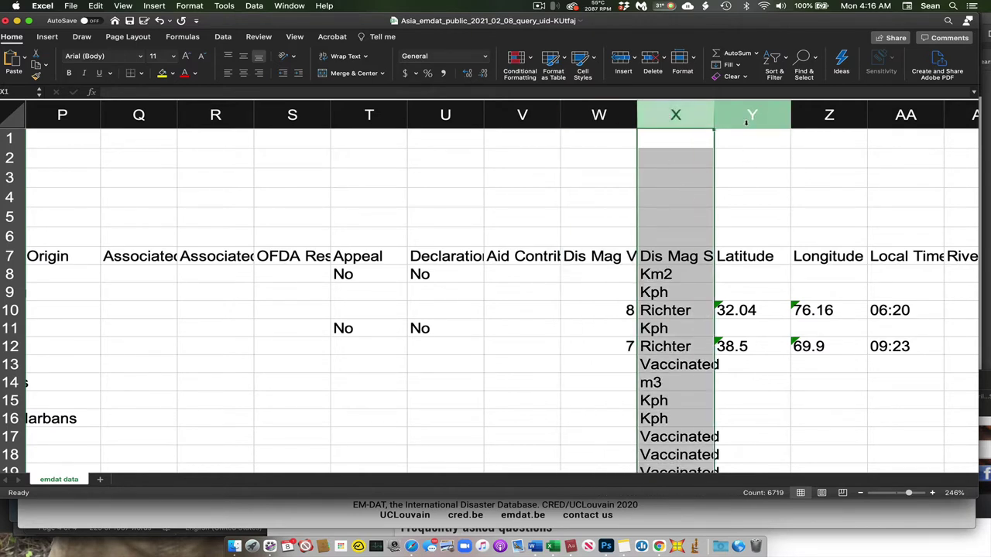
pyautogui.moveTo(753, 114); pyautogui.dragTo(799, 125)
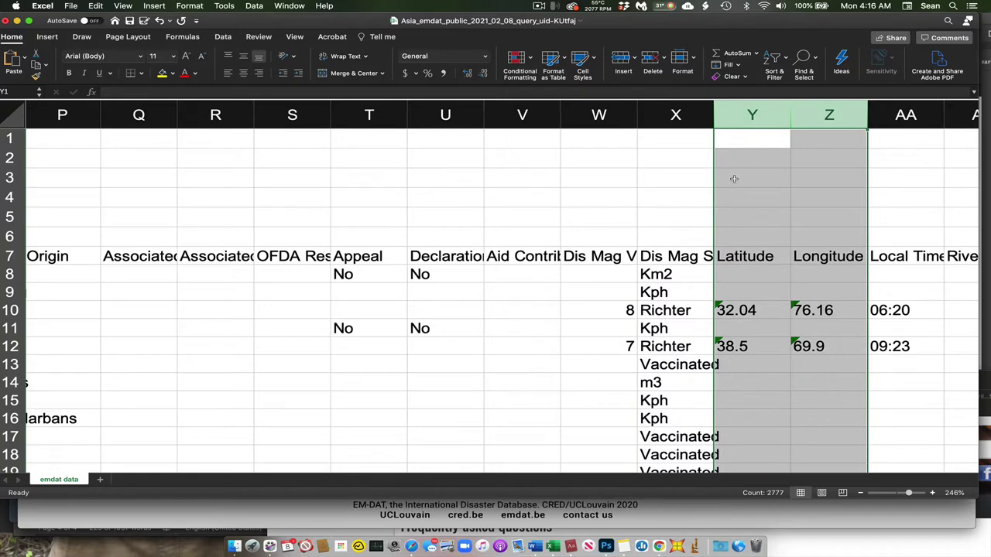
# - Scroll right to reveal the Total Deaths, Total Damages and CPI columns
pyautogui.hscroll(4, 734, 179)
pyautogui.hscroll(3, 734, 179)
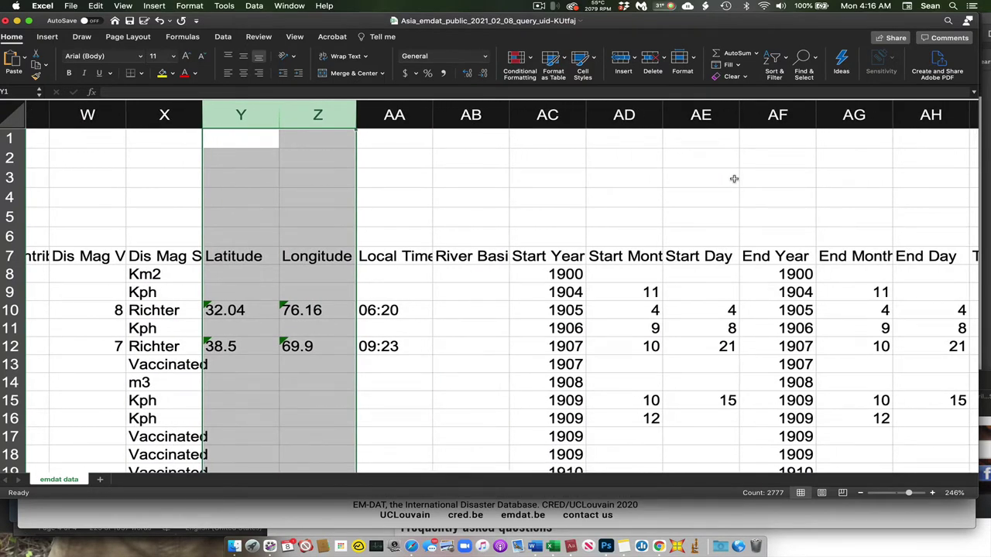
pyautogui.hscroll(3, 734, 179)
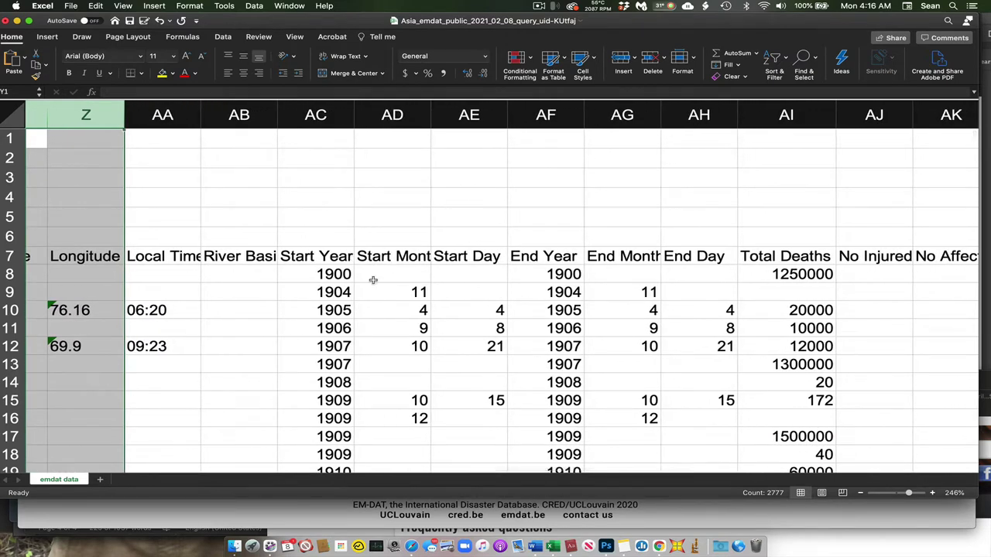
pyautogui.hscroll(6, 517, 309)
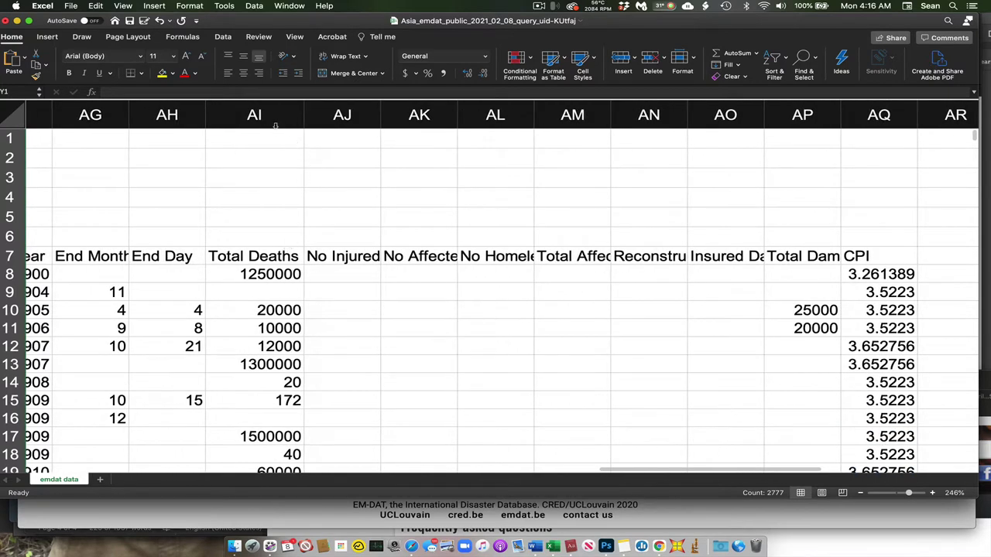
pyautogui.click(268, 117)
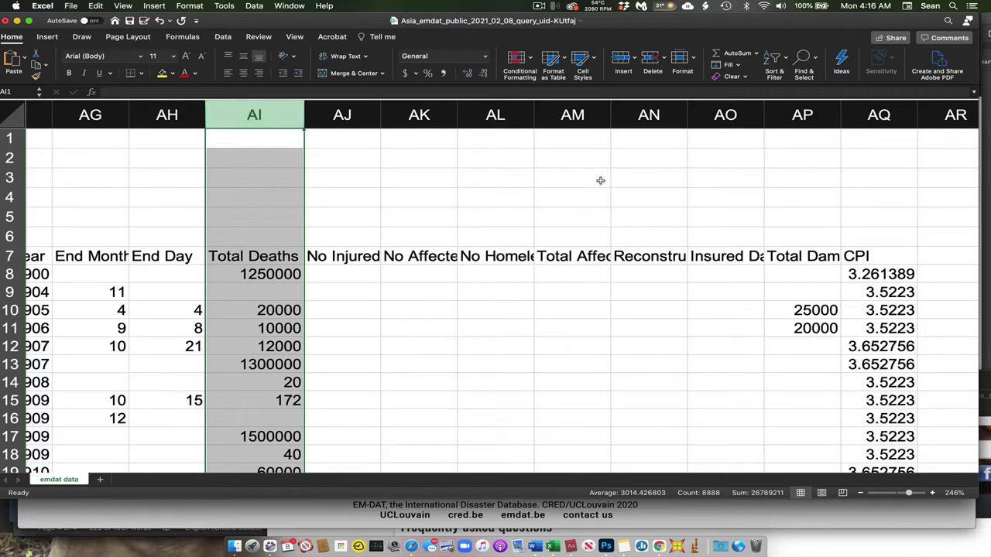
pyautogui.click(800, 115)
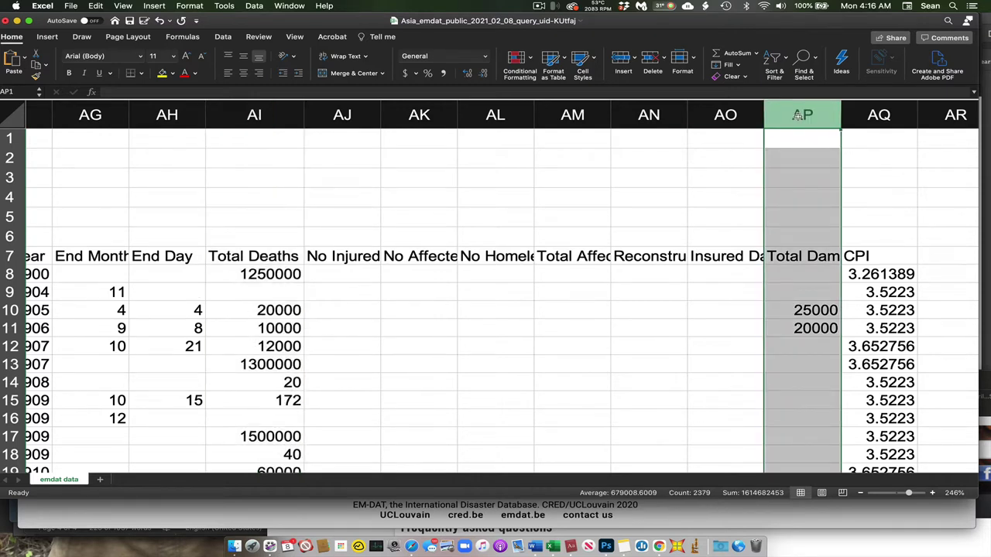
pyautogui.click(798, 254)
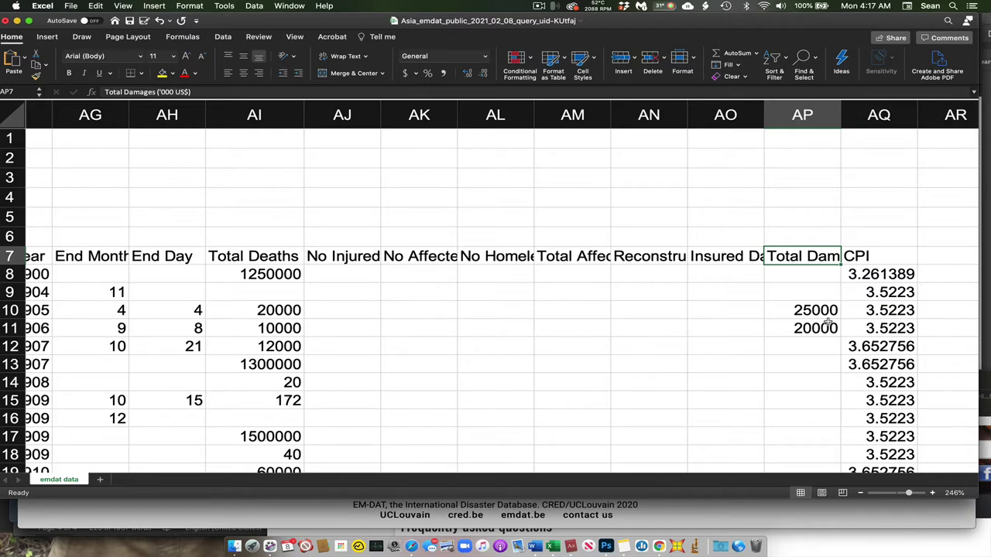
# - Zoom out to 120%, return to column A and select B8 (1900) and row 8
pyautogui.hscroll(-15, 545, 310)
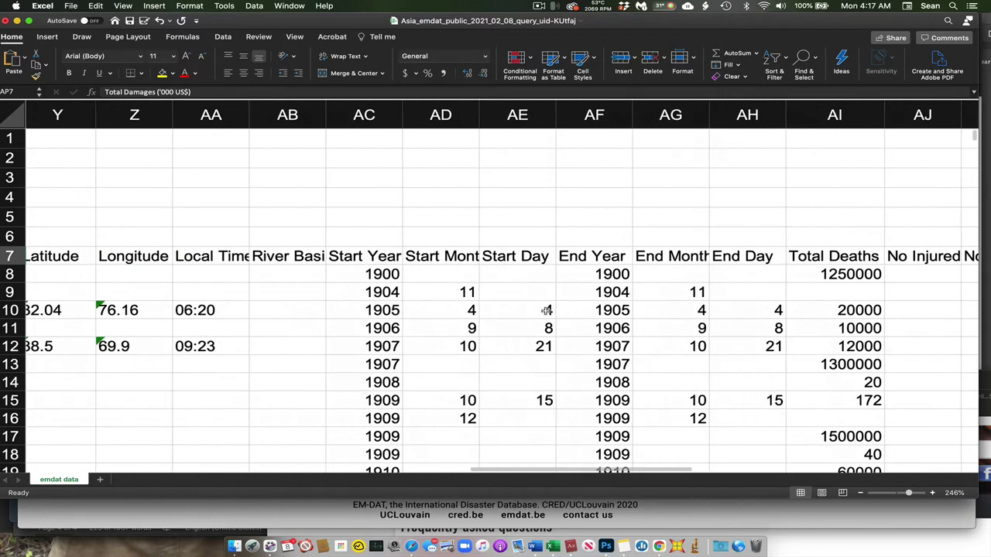
pyautogui.click(864, 493)
pyautogui.click(864, 493)
pyautogui.click(864, 493)
pyautogui.click(865, 493)
pyautogui.click(864, 494)
pyautogui.click(861, 493)
pyautogui.click(861, 493)
pyautogui.click(861, 493)
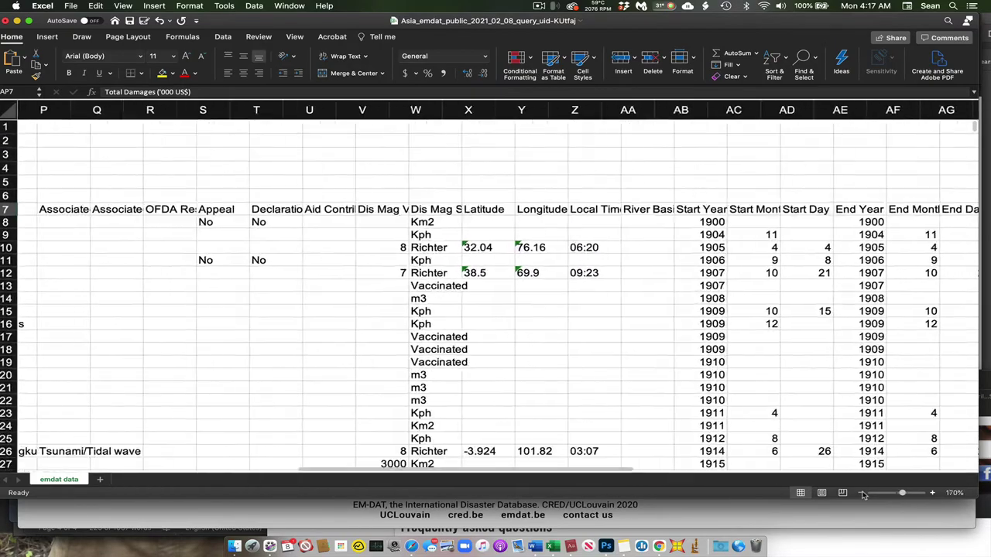
pyautogui.click(861, 493)
pyautogui.click(861, 494)
pyautogui.click(861, 493)
pyautogui.click(861, 493)
pyautogui.hscroll(-10, 725, 310)
pyautogui.hscroll(-6, 725, 310)
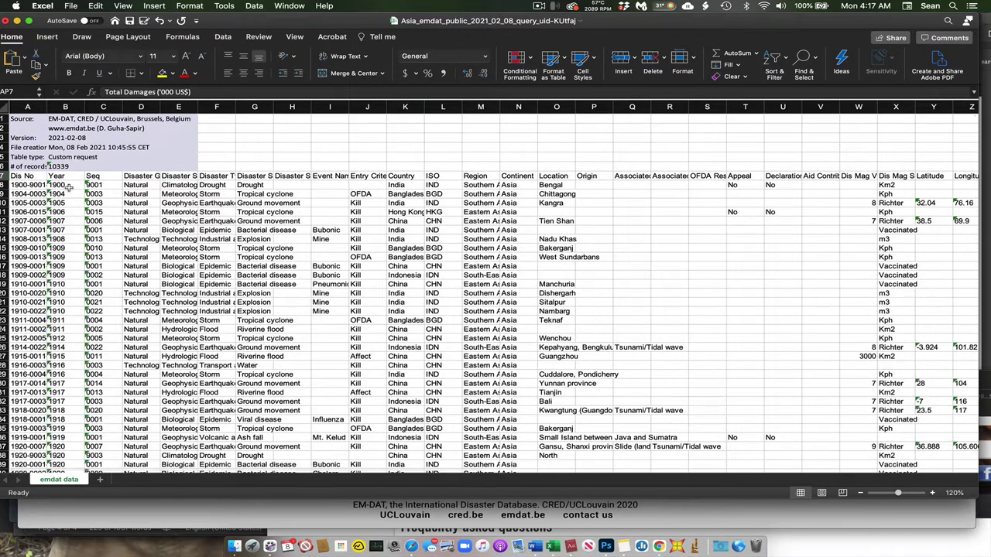
pyautogui.click(69, 185)
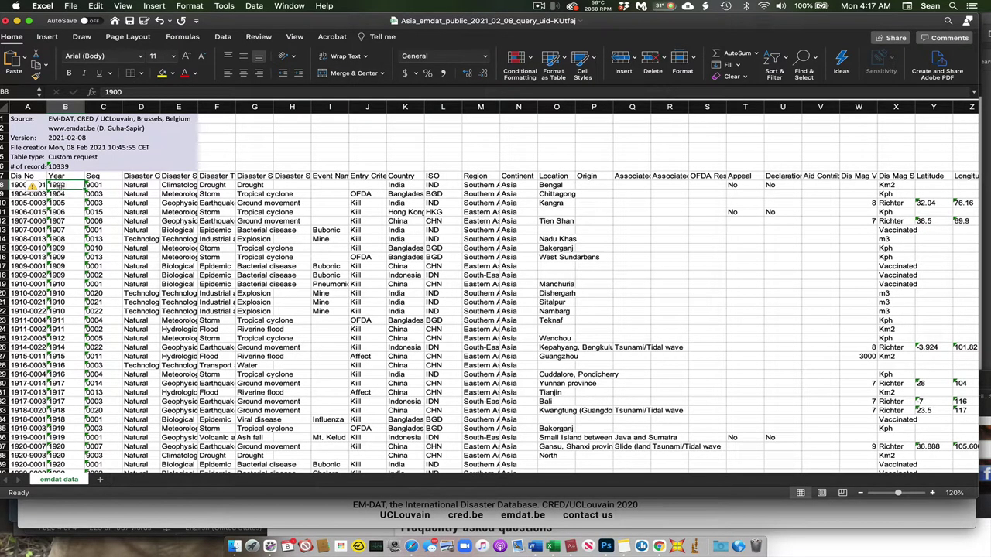
pyautogui.click(4, 185)
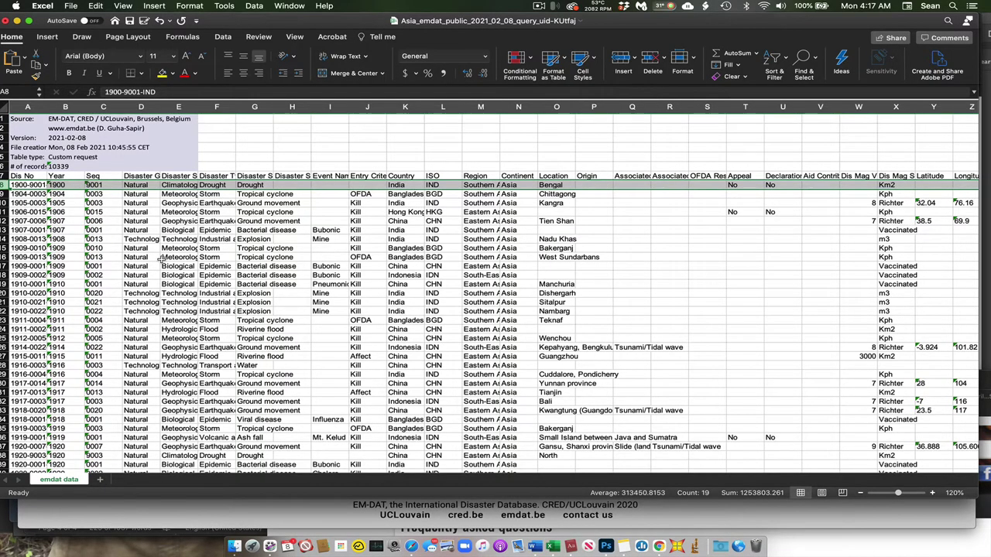
# - Scroll down to the last records, the 2020 entries ending in a Timor-Leste flood
pyautogui.hscroll(3, 159, 259)
pyautogui.hscroll(-3, 160, 259)
pyautogui.scroll(-15, 160, 259)
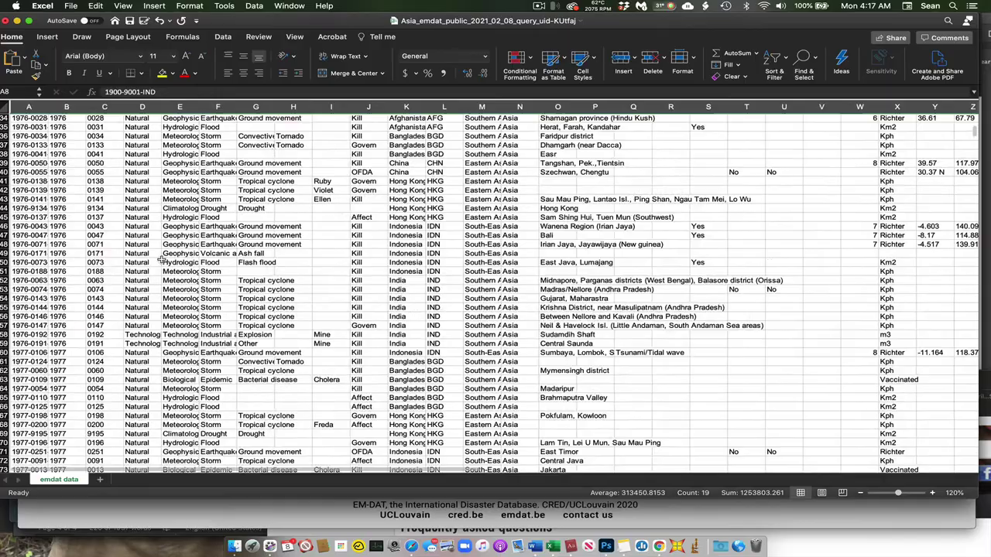
pyautogui.scroll(-5, 161, 259)
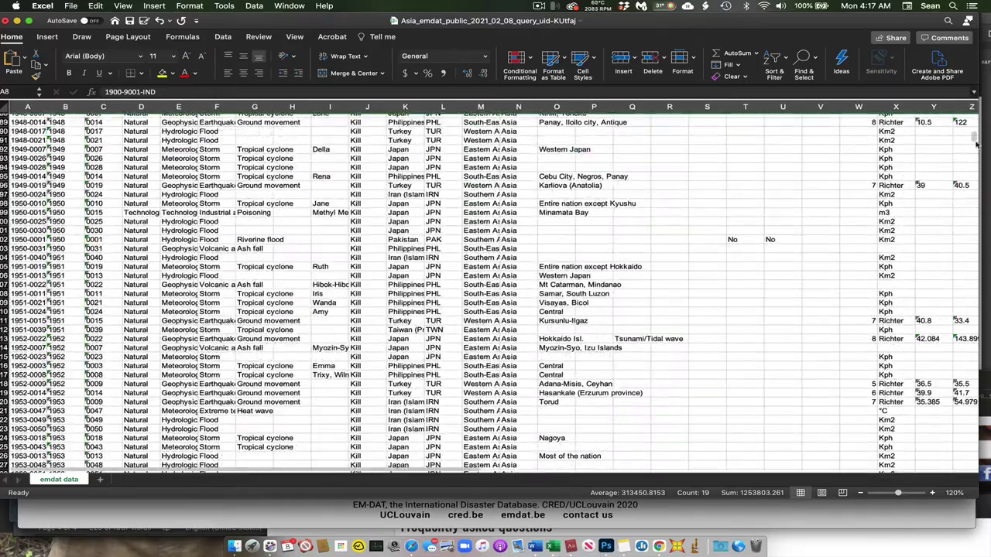
pyautogui.moveTo(974, 138); pyautogui.dragTo(973, 465)
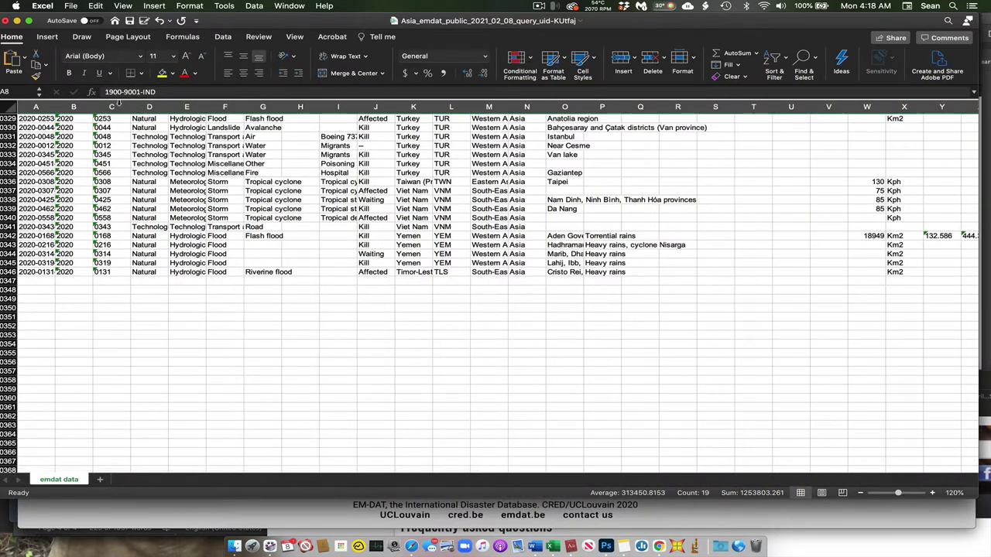
# - Enter the years 1900, 1901 and 1902 in column B, rows 10358–10360
pyautogui.click(68, 377)
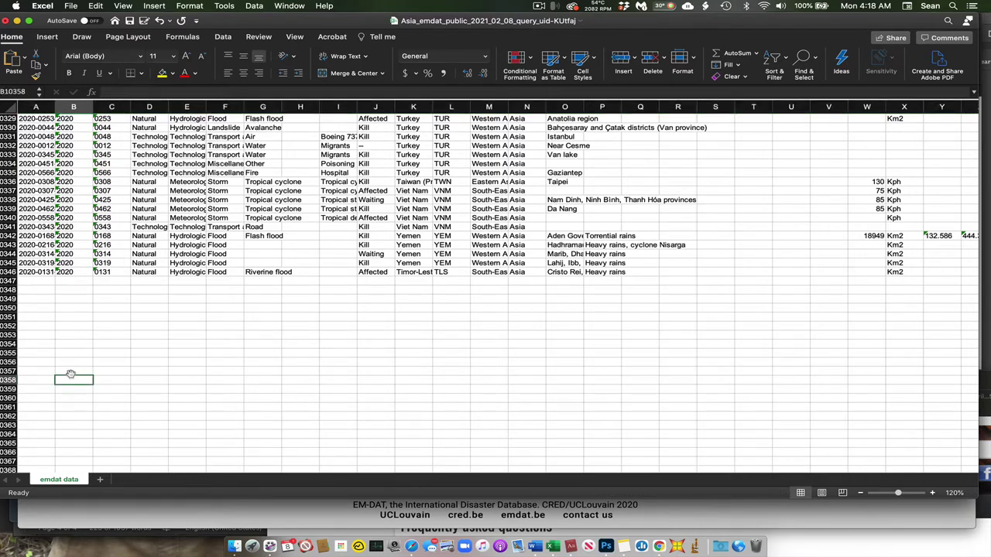
pyautogui.write('1900')
pyautogui.press('Return')
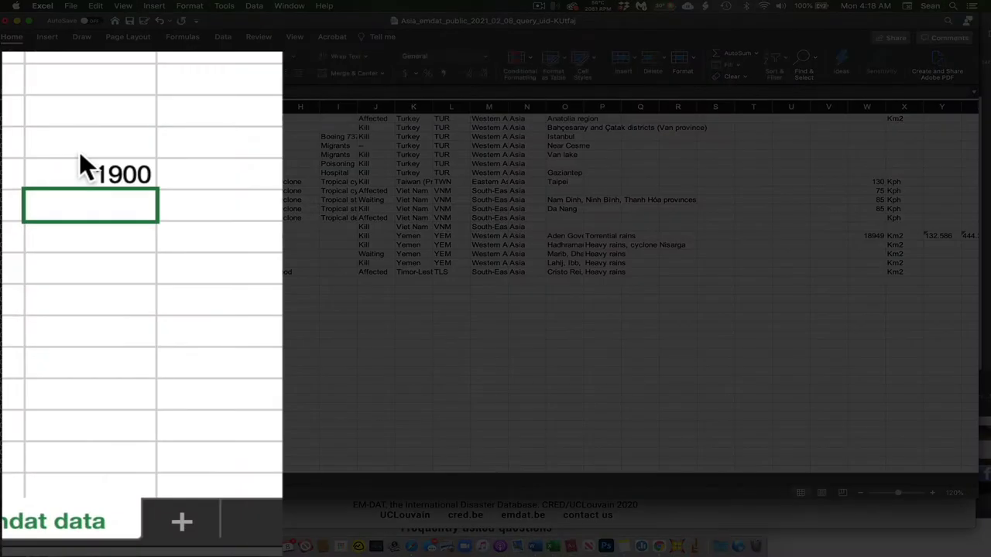
pyautogui.write('1901')
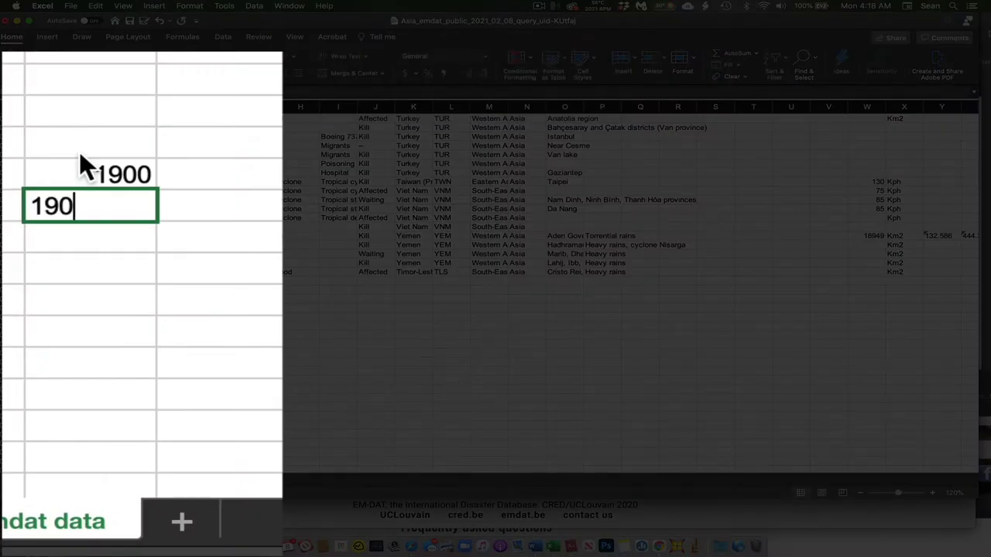
pyautogui.press('Return')
pyautogui.write('9')
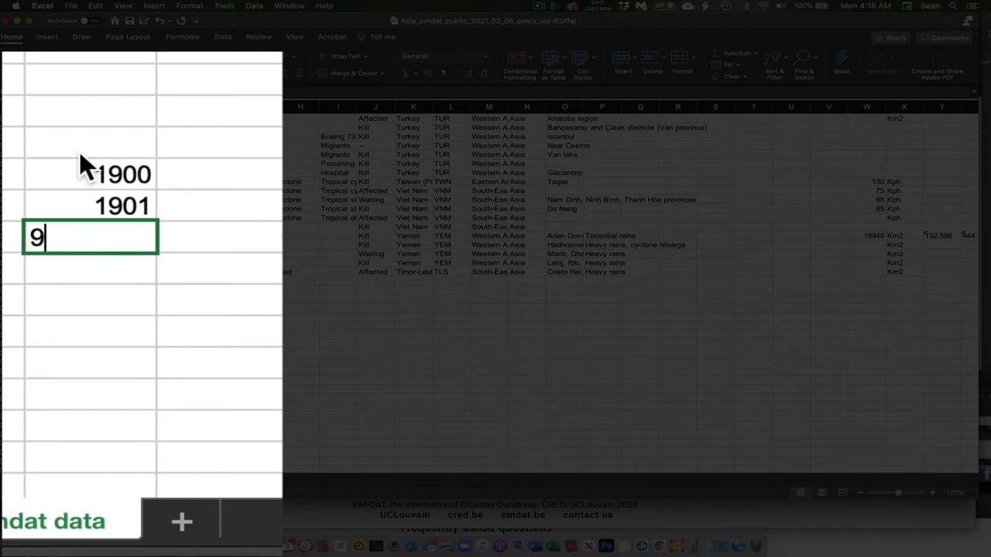
pyautogui.press('BackSpace')
pyautogui.write('1902')
pyautogui.press('Return')
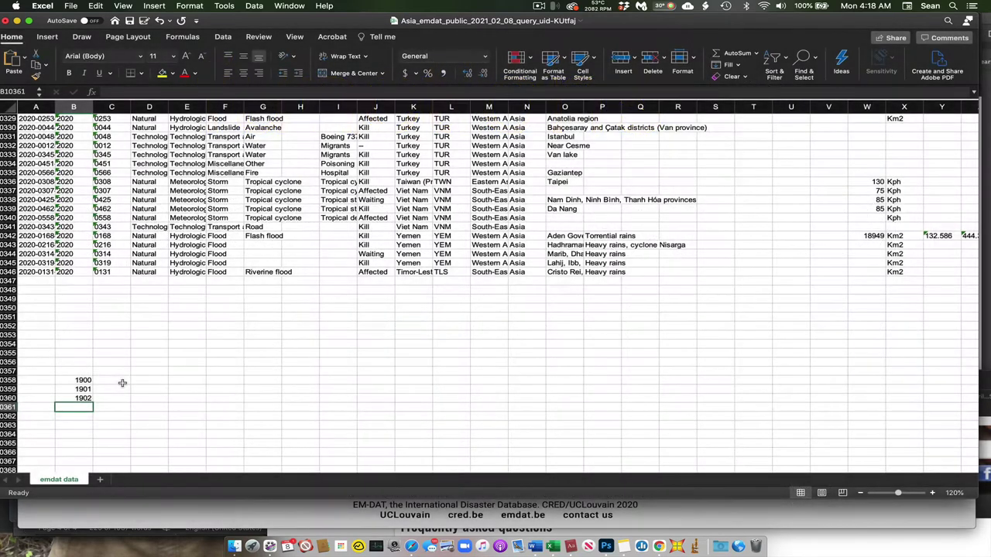
# - Enter =B10360+1 below 1902 so the cell shows 1903
pyautogui.write('=')
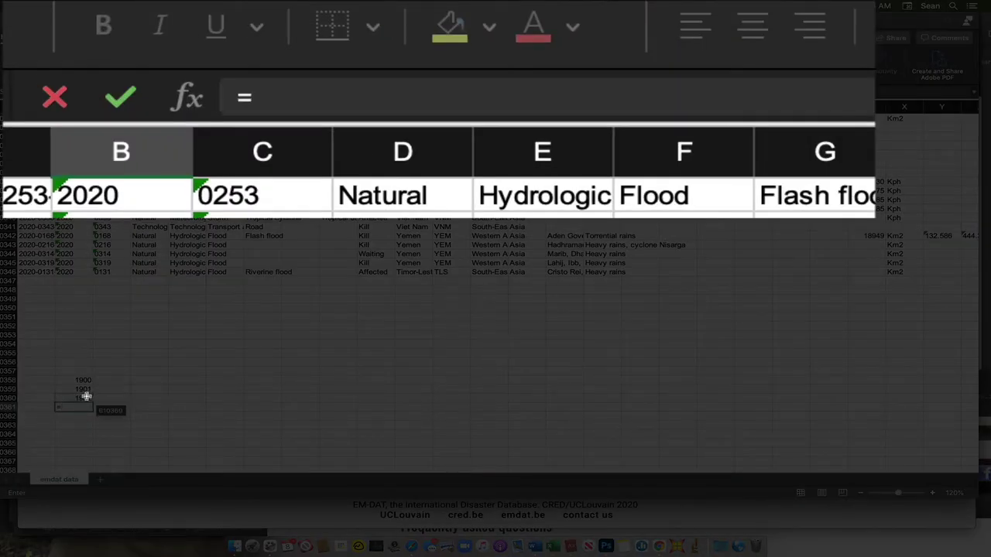
pyautogui.click(86, 396)
pyautogui.write('+')
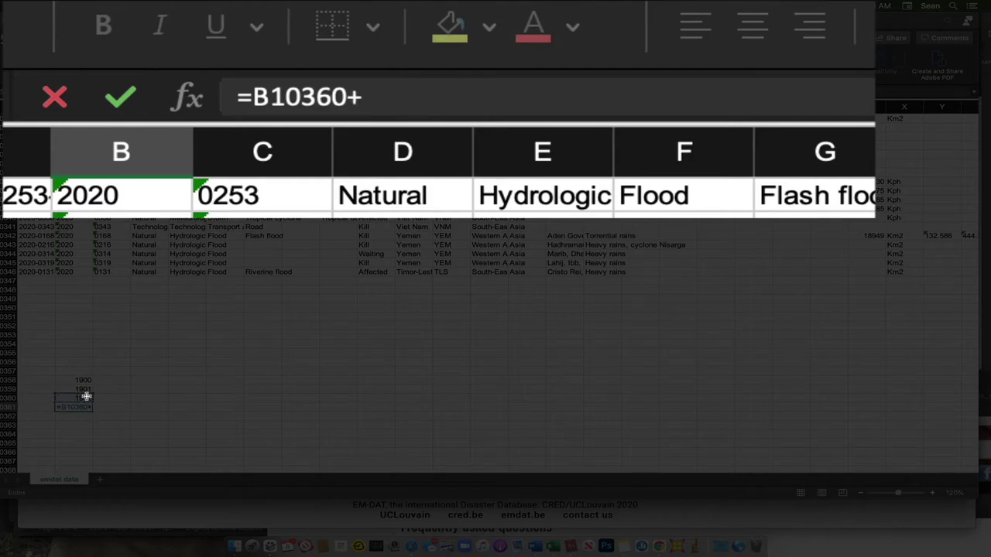
pyautogui.write('1')
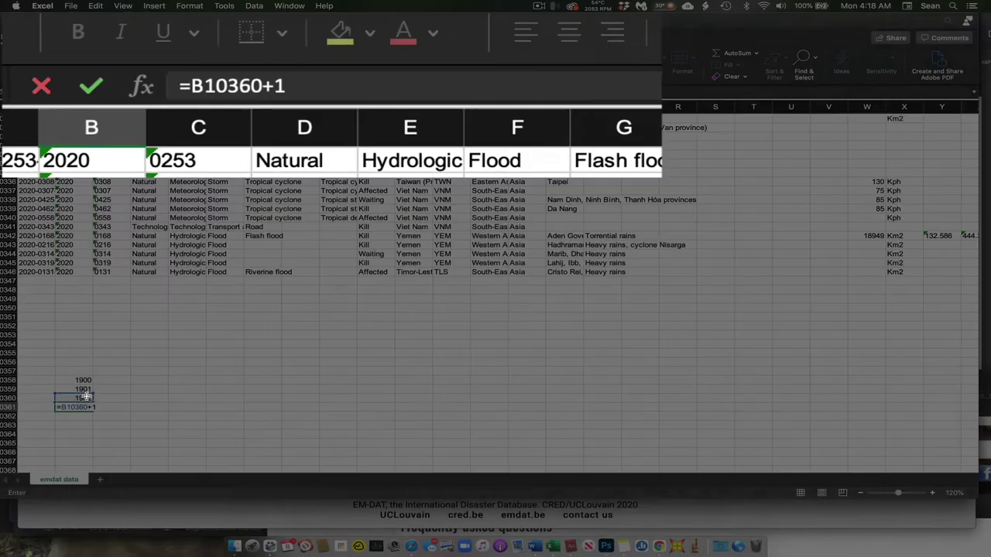
pyautogui.press('Return')
# - Copy the 1903 formula into the three cells below to get 1904–1906
pyautogui.click(82, 408)
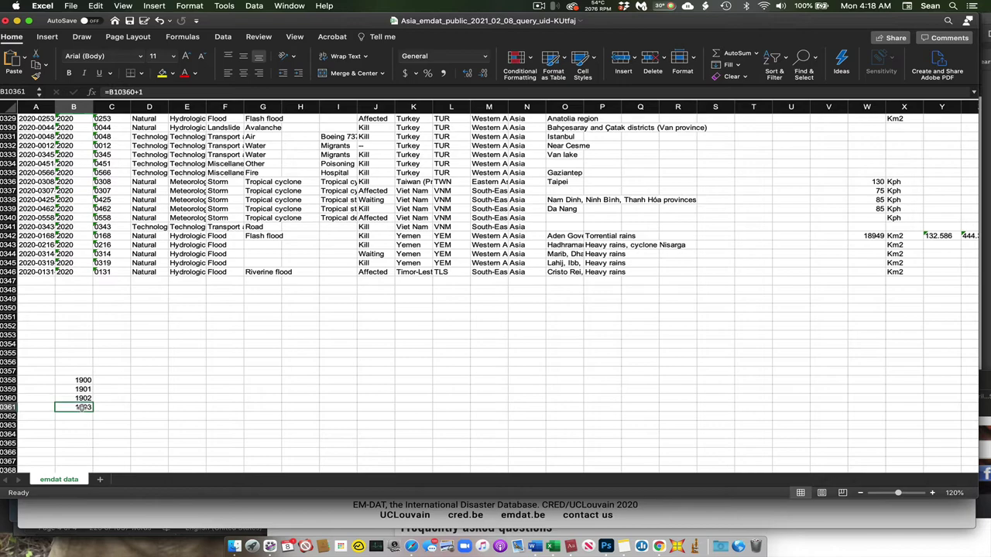
pyautogui.press('super+c')
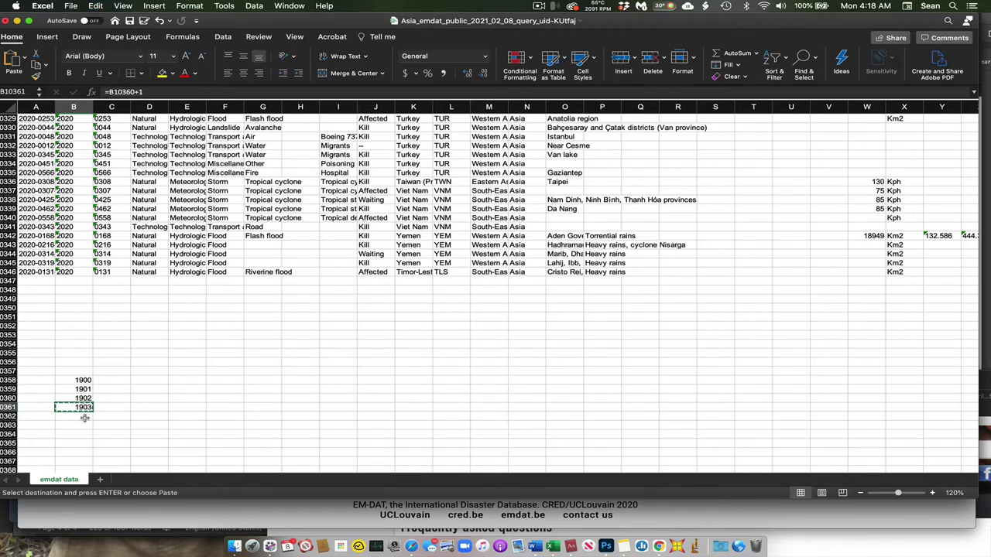
pyautogui.moveTo(74, 417); pyautogui.dragTo(74, 434)
pyautogui.press('super+v')
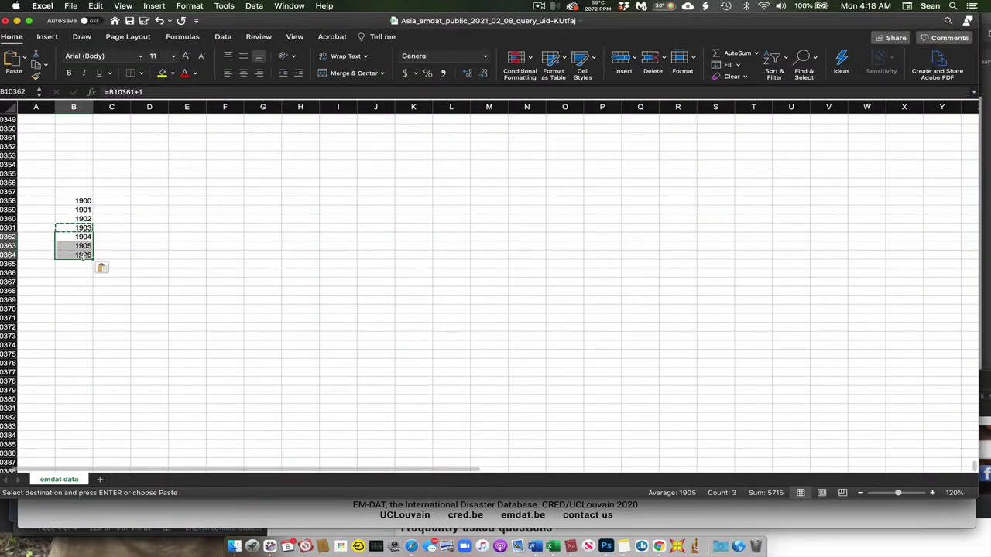
# - Paste the +1 formula far down column B to extend the year list
pyautogui.click(80, 258)
pyautogui.press('super+c')
pyautogui.click(81, 264)
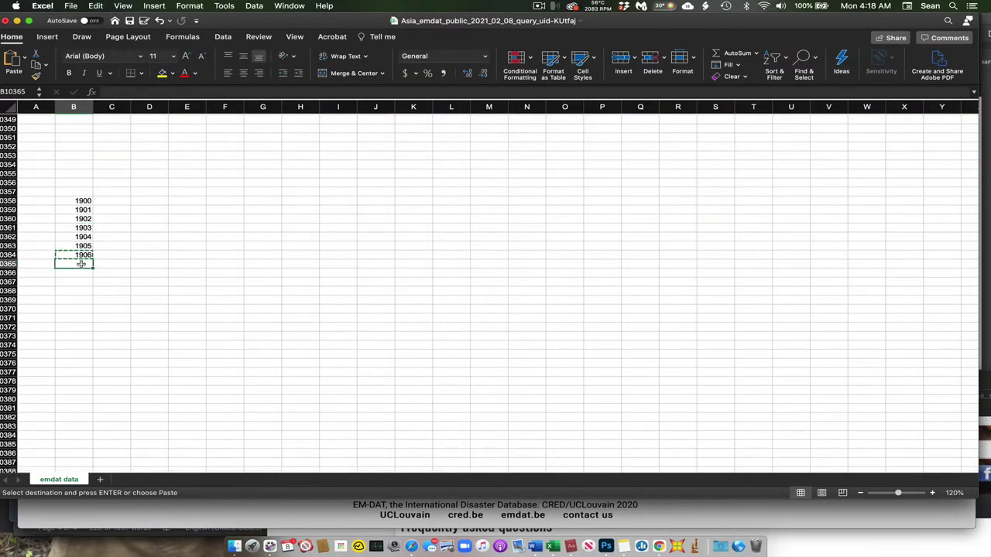
pyautogui.scroll(-15, 81, 263)
pyautogui.scroll(-10, 80, 264)
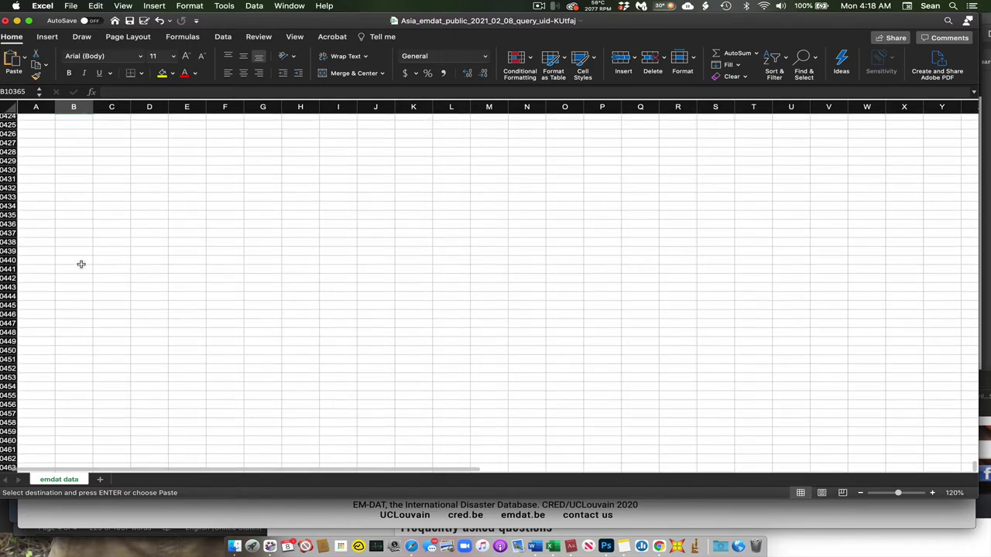
pyautogui.keyDown('shift'); pyautogui.click(78, 416); pyautogui.keyUp('shift')
pyautogui.press('super+v')
# - Clear the surplus years at the bottom, from 2030 upward, beyond 2021
pyautogui.scroll(-5, 166, 392)
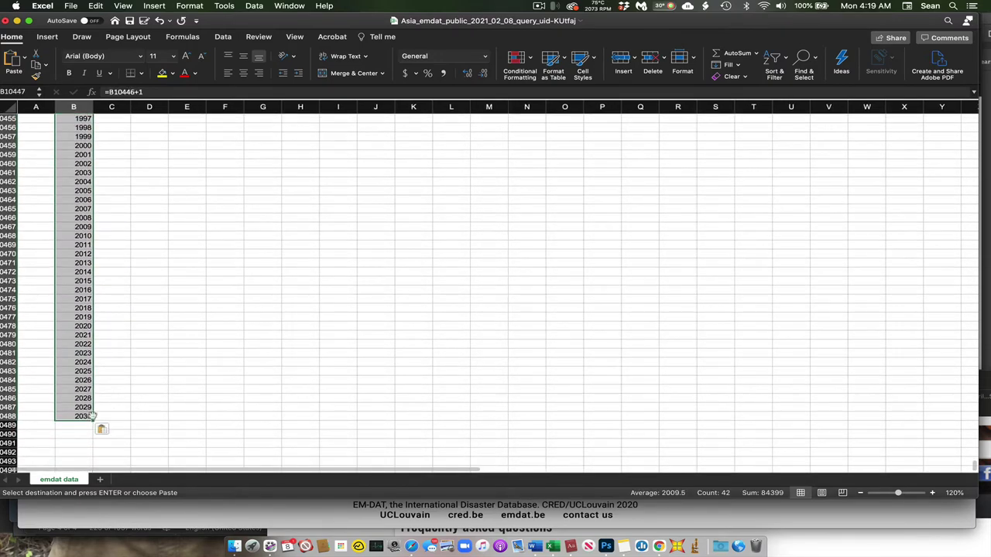
pyautogui.click(78, 417)
pyautogui.press('BackSpace')
pyautogui.press('Up')
pyautogui.press('BackSpace')
pyautogui.press('Up')
pyautogui.press('BackSpace')
pyautogui.press('Up')
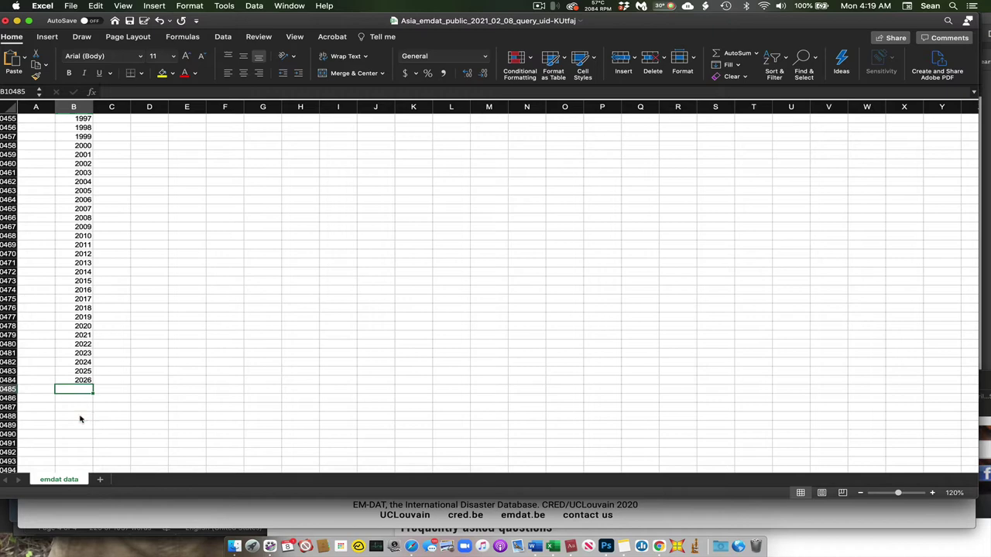
pyautogui.press('BackSpace')
pyautogui.press('Up')
pyautogui.press('BackSpace')
pyautogui.press('Up')
pyautogui.press('BackSpace')
pyautogui.press('Up')
pyautogui.press('BackSpace')
pyautogui.press('Up')
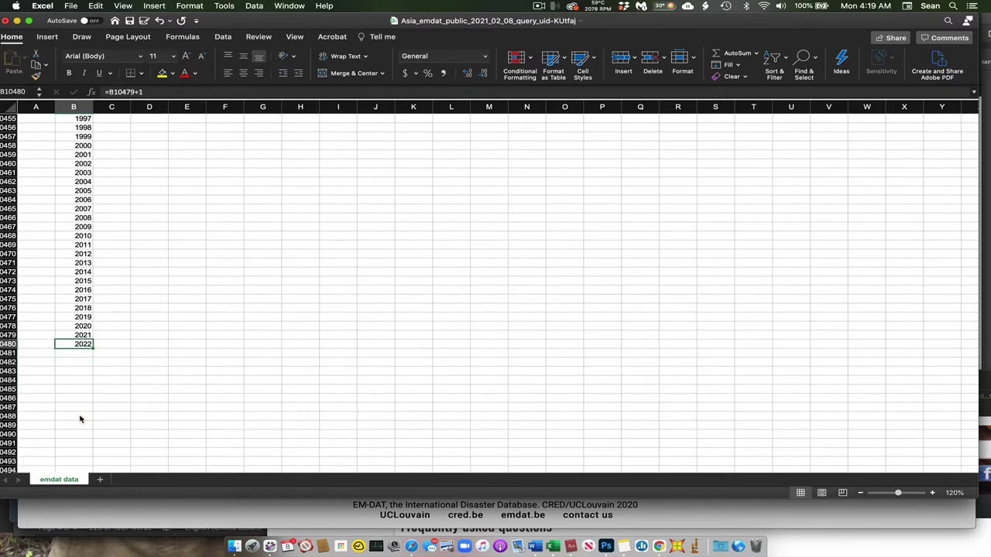
pyautogui.press('BackSpace')
pyautogui.press('Up')
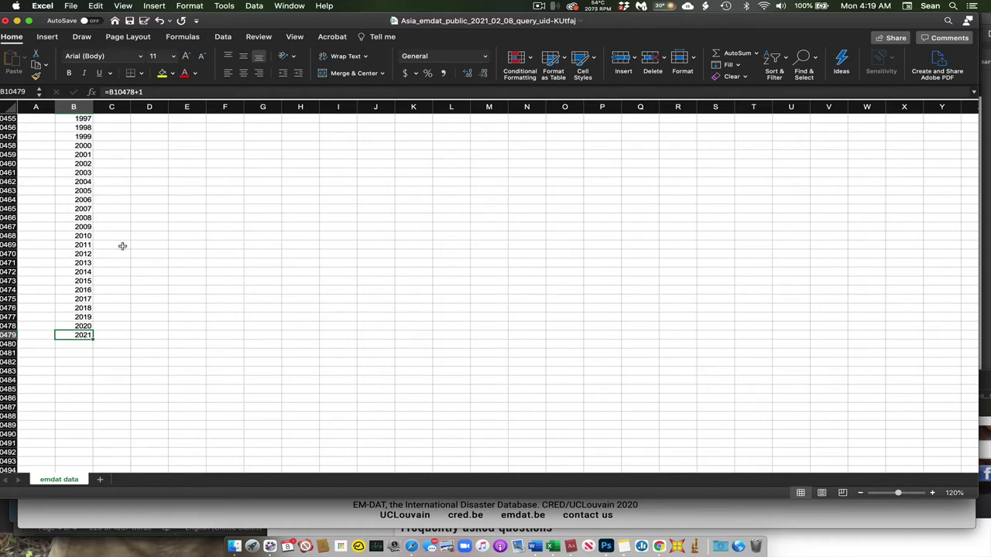
pyautogui.scroll(2, 157, 303)
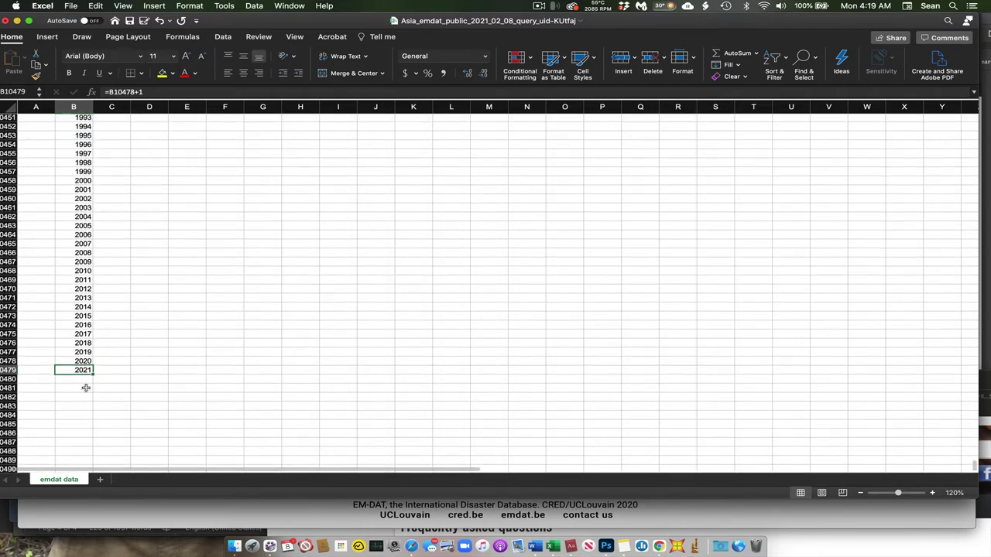
pyautogui.click(85, 388)
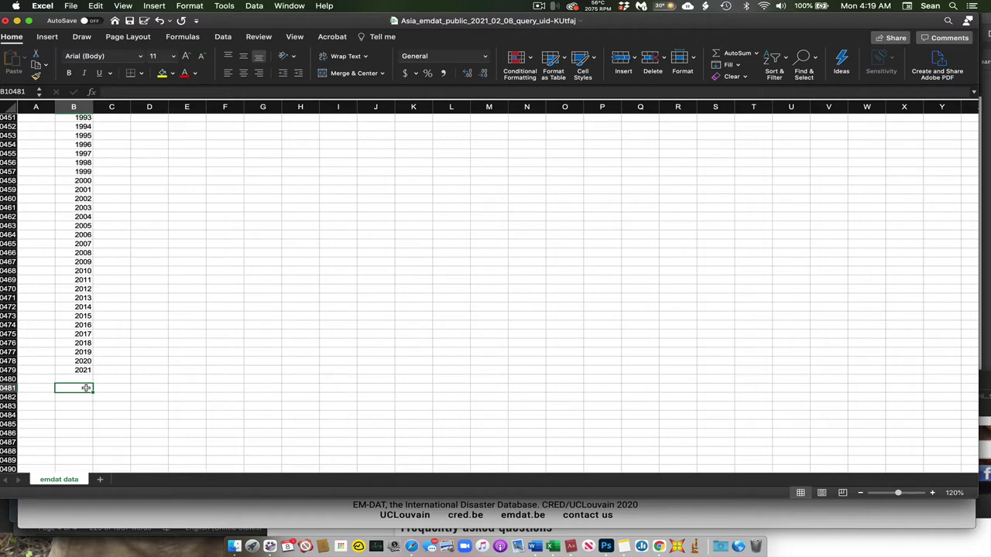
pyautogui.click(82, 371)
pyautogui.scroll(5, 81, 372)
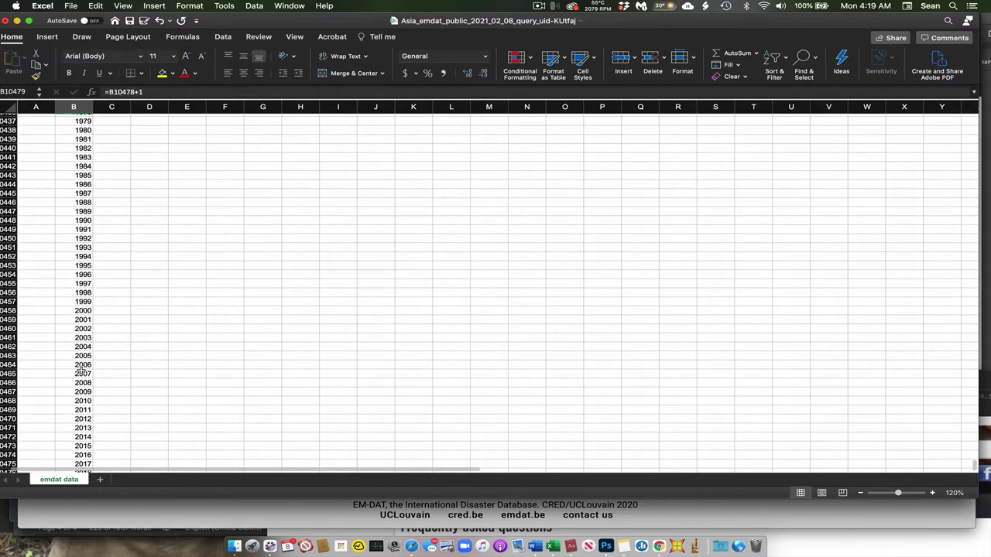
pyautogui.scroll(-5, 80, 371)
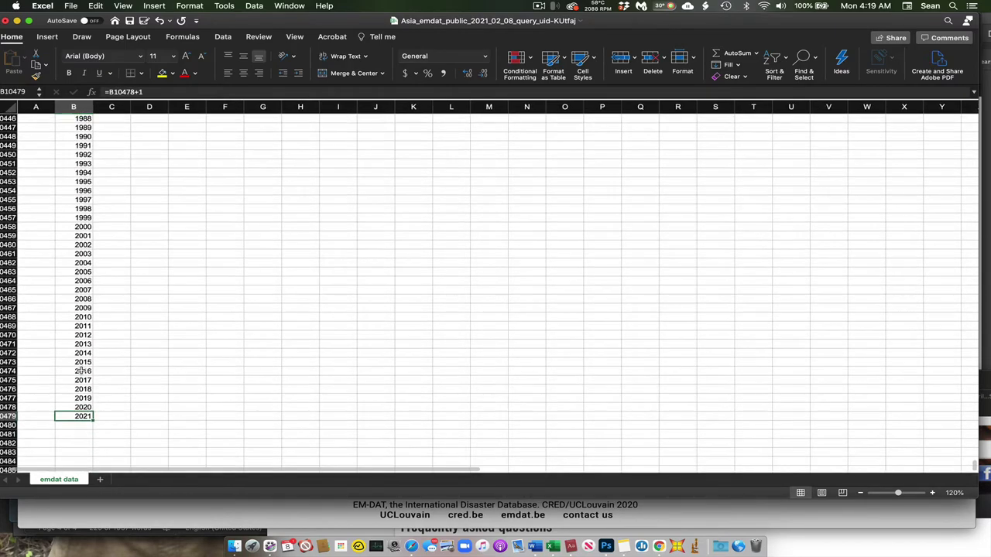
pyautogui.press('Up')
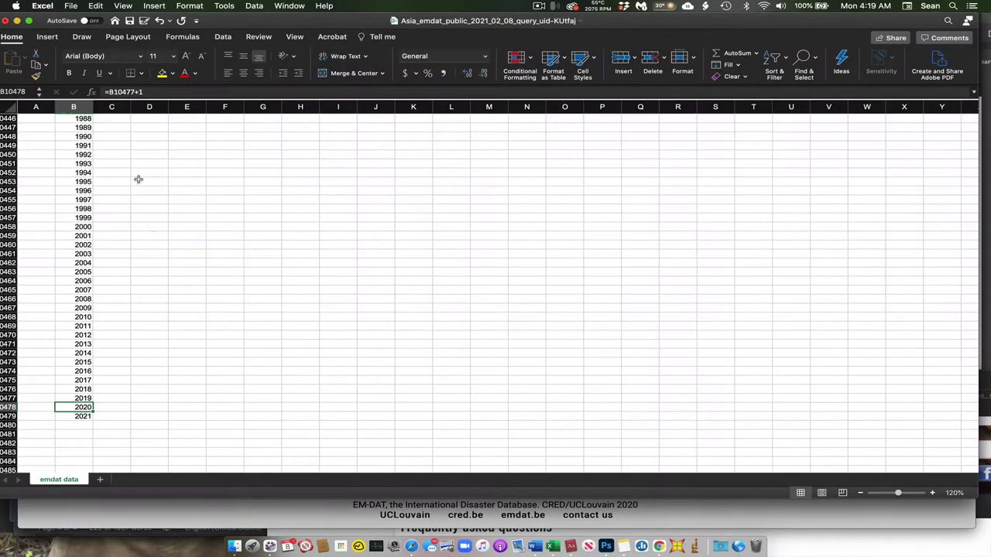
pyautogui.click(85, 417)
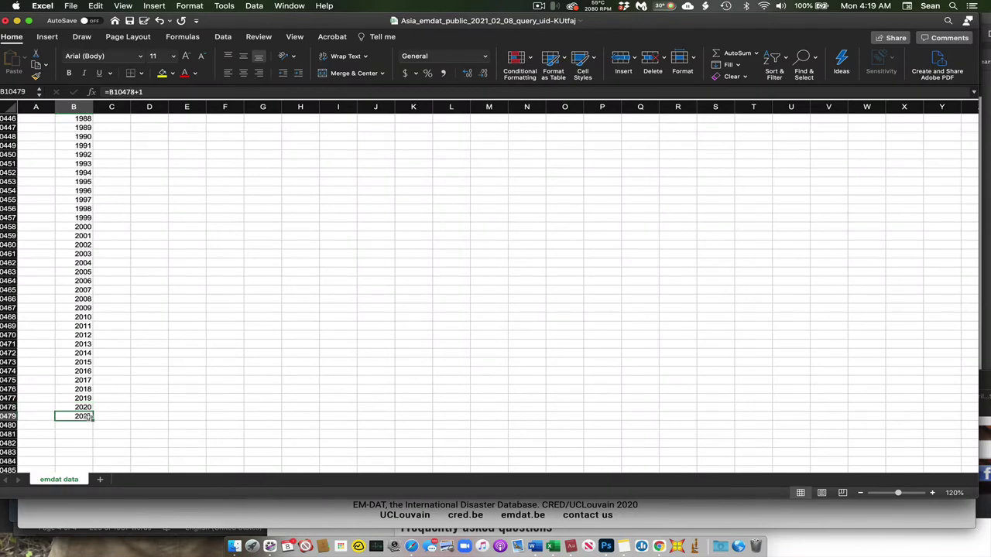
pyautogui.scroll(3, 86, 416)
pyautogui.scroll(20, 87, 416)
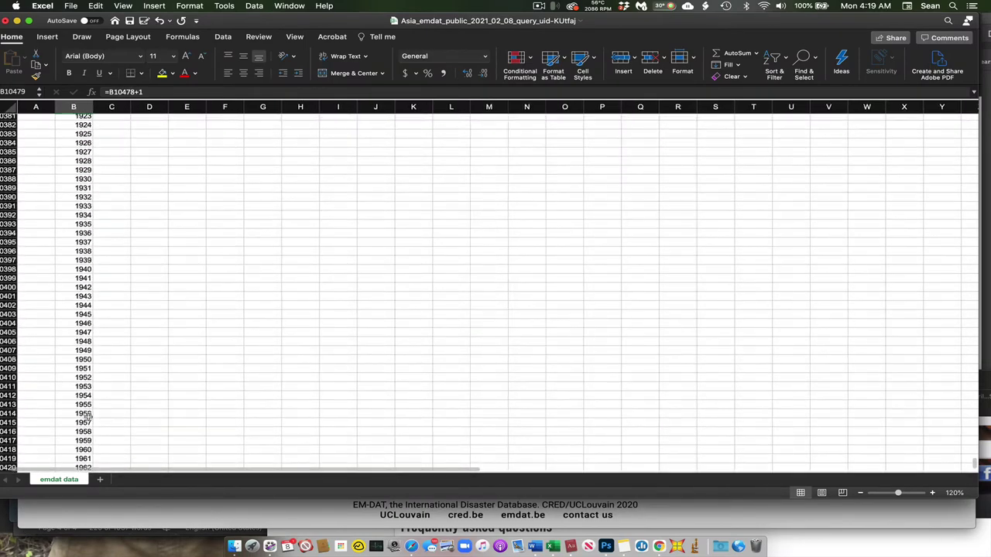
pyautogui.scroll(7, 85, 417)
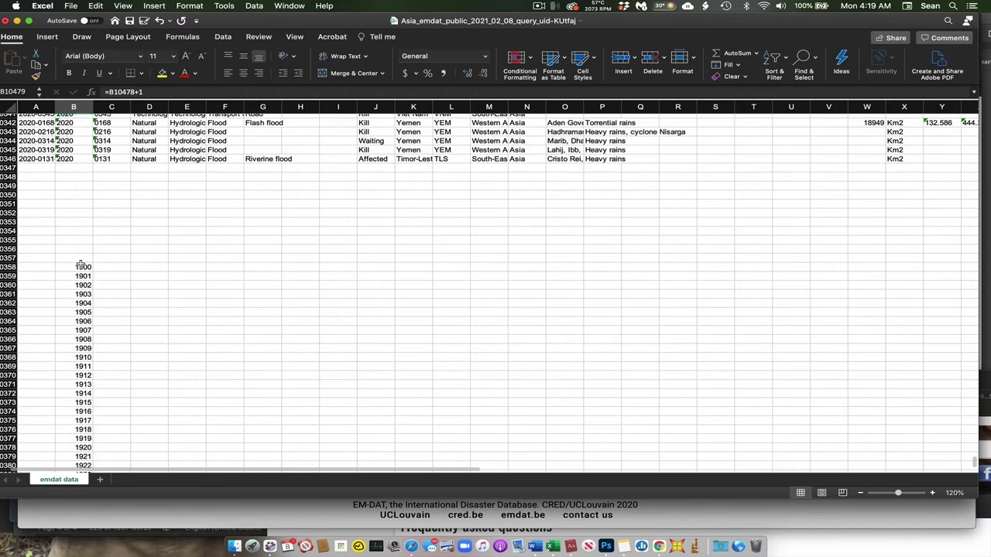
# - Copy the year list B10358:B10479 and paste it back with Paste Special as Values
pyautogui.keyDown('shift'); pyautogui.click(80, 265); pyautogui.keyUp('shift')
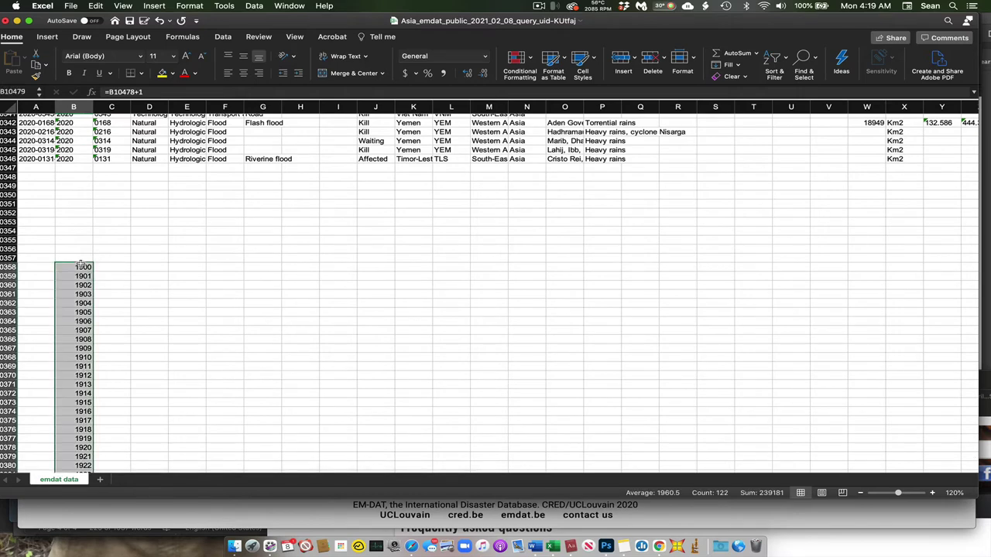
pyautogui.scroll(-15, 80, 265)
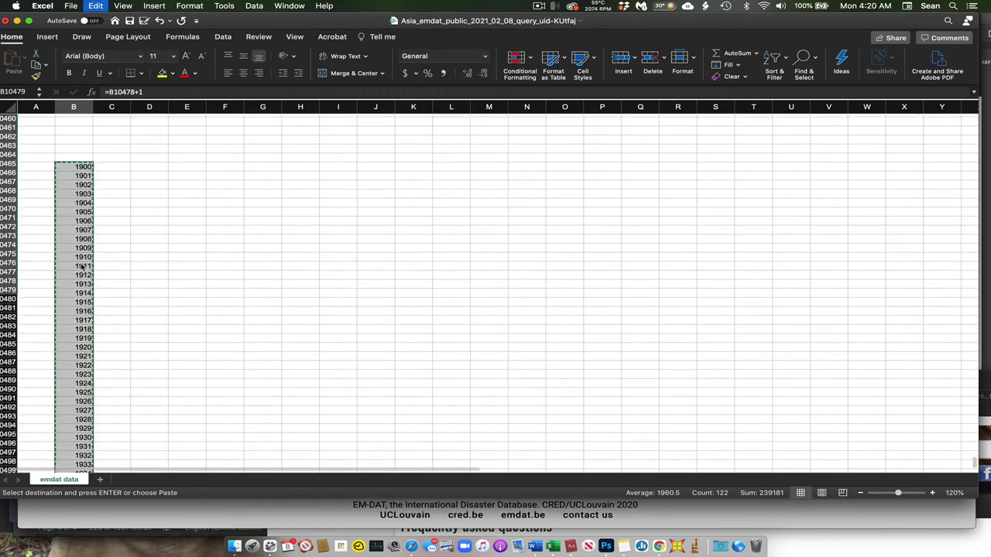
pyautogui.press('super+c')
pyautogui.scroll(8, 139, 272)
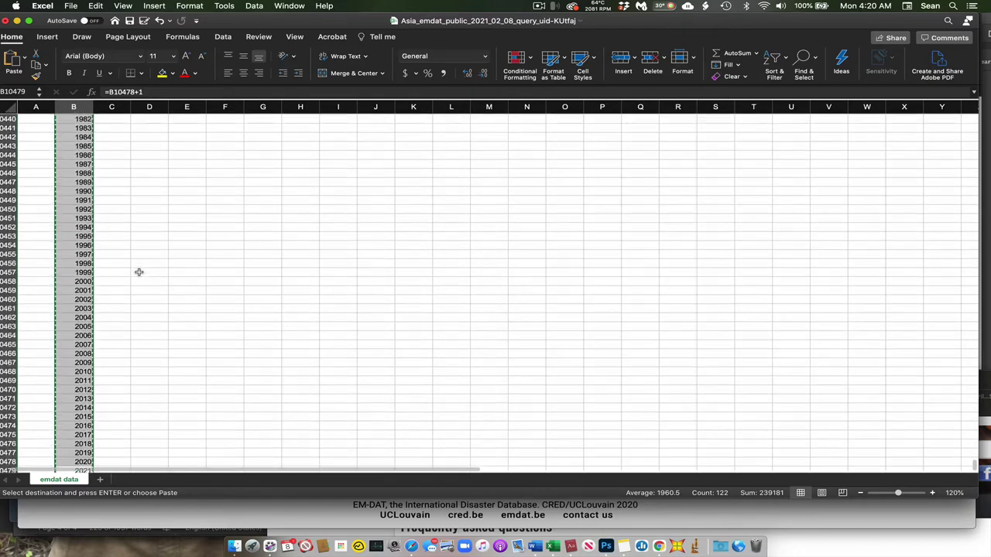
pyautogui.scroll(14, 138, 271)
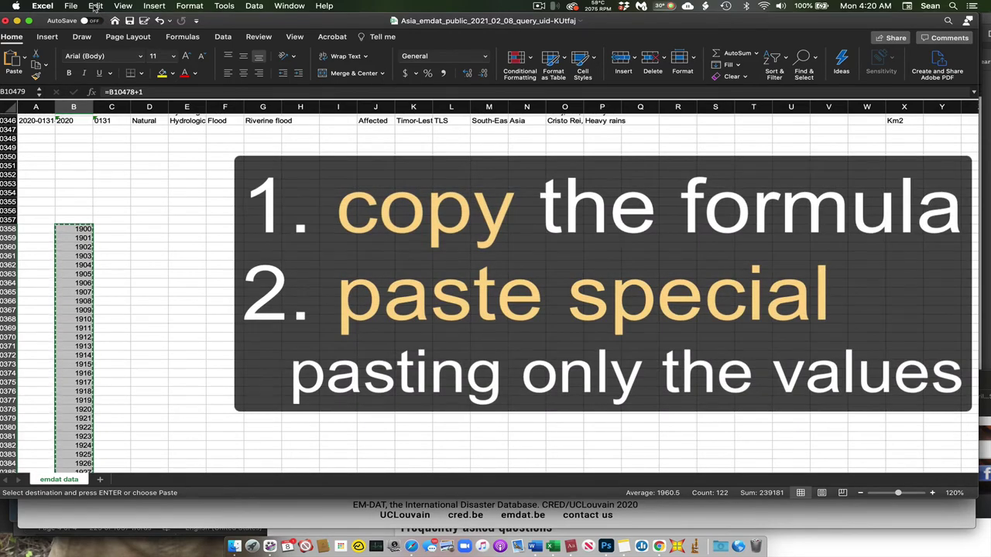
pyautogui.click(94, 6)
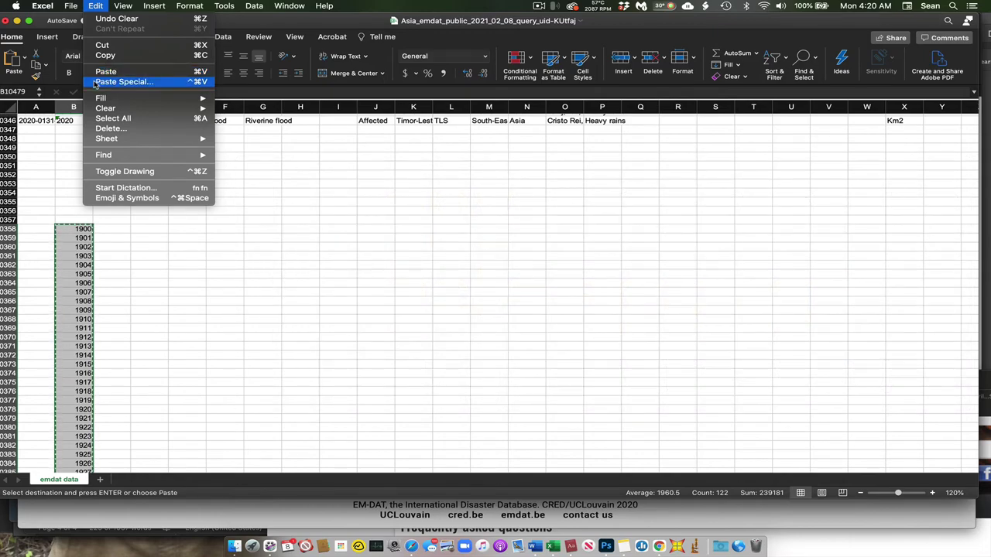
pyautogui.click(116, 82)
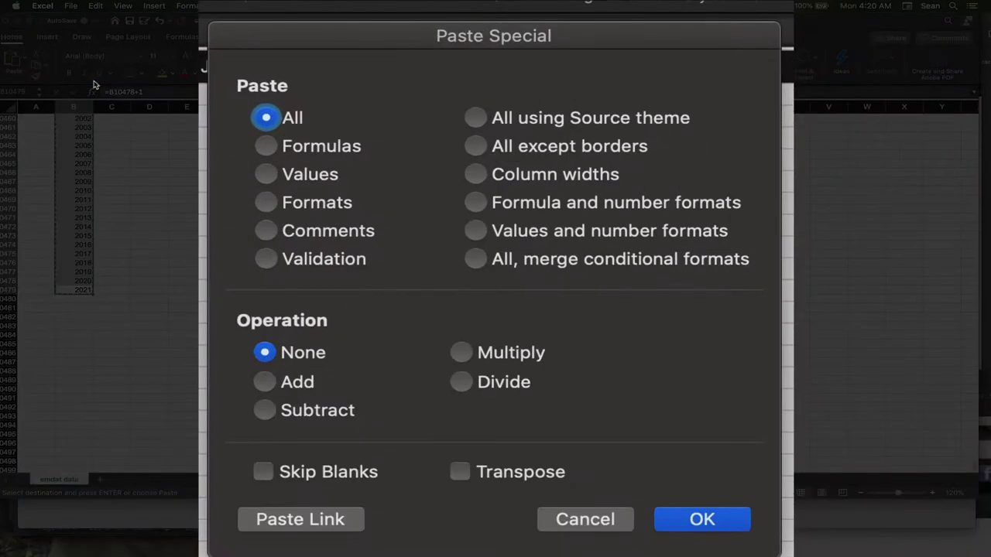
pyautogui.click(266, 174)
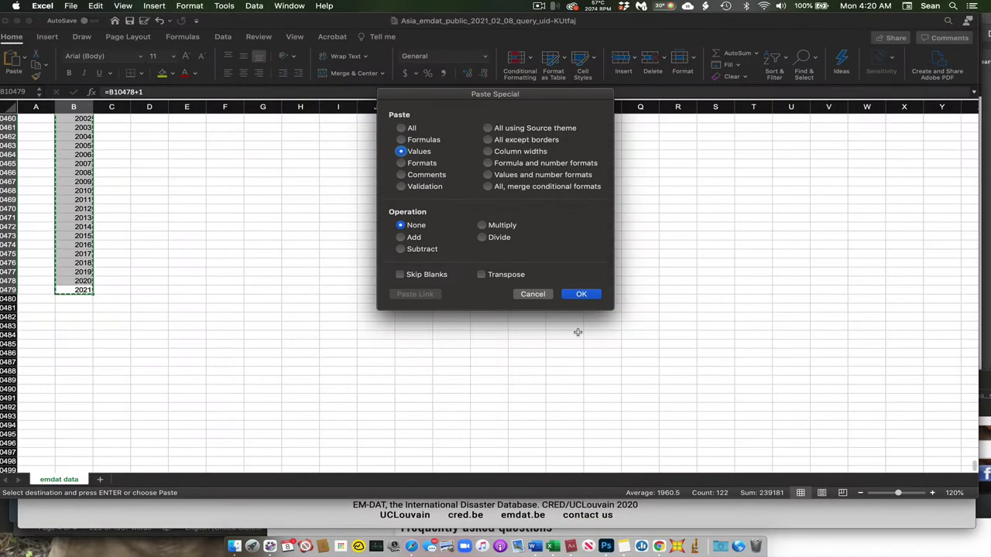
pyautogui.click(582, 294)
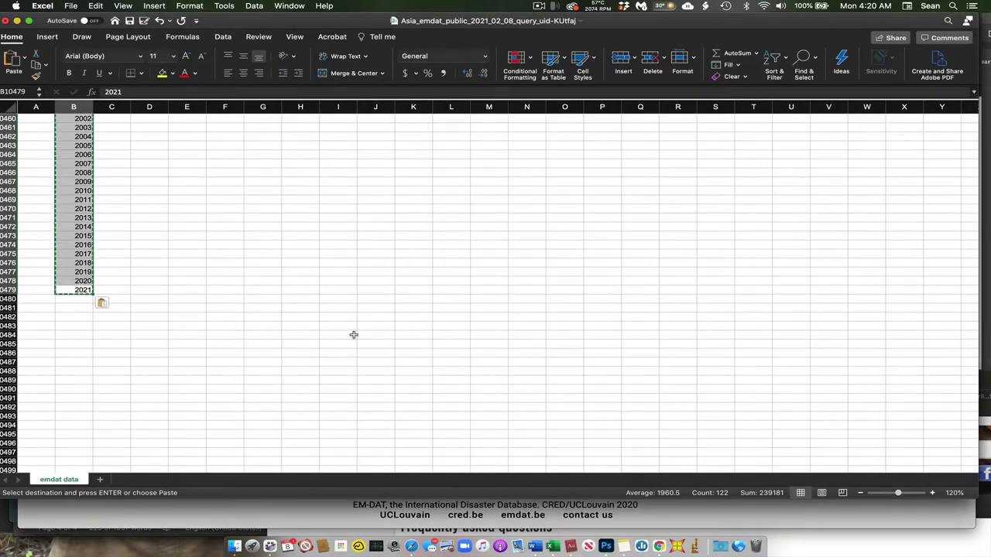
pyautogui.scroll(15, 353, 335)
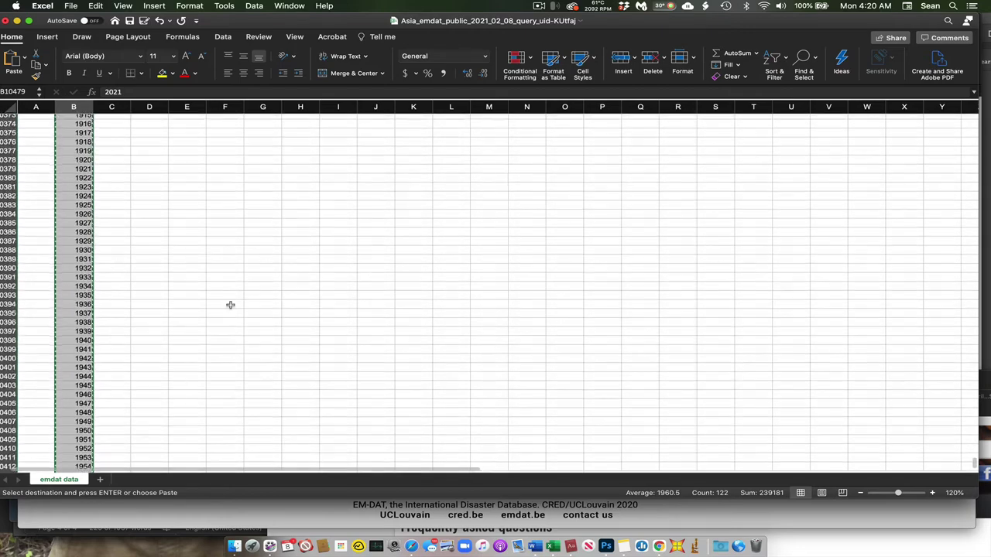
pyautogui.click(77, 268)
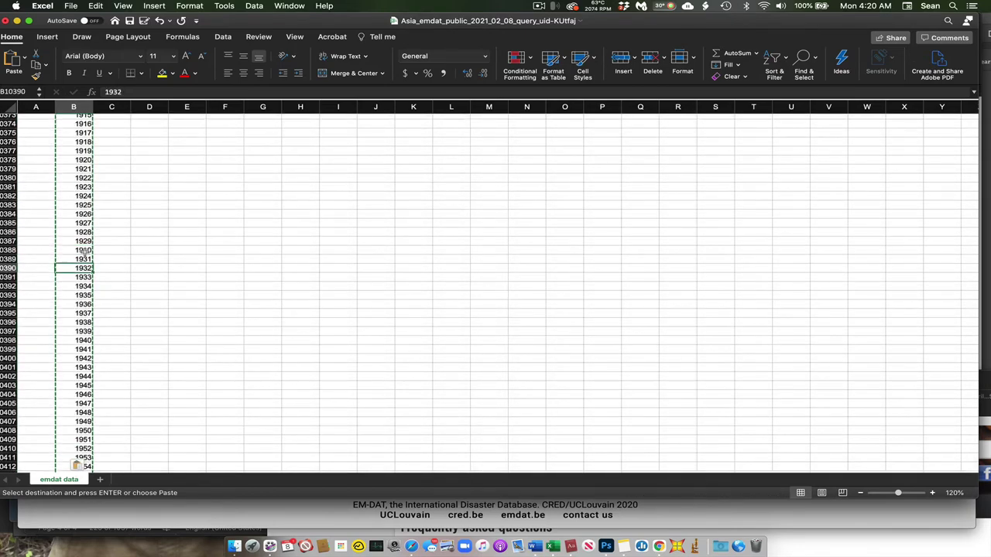
pyautogui.press('Down')
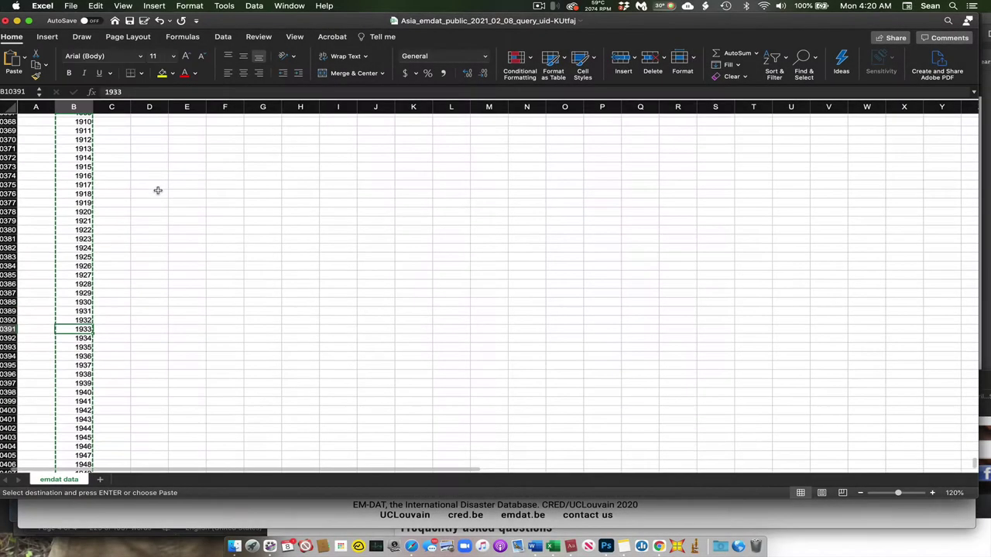
pyautogui.scroll(10, 220, 183)
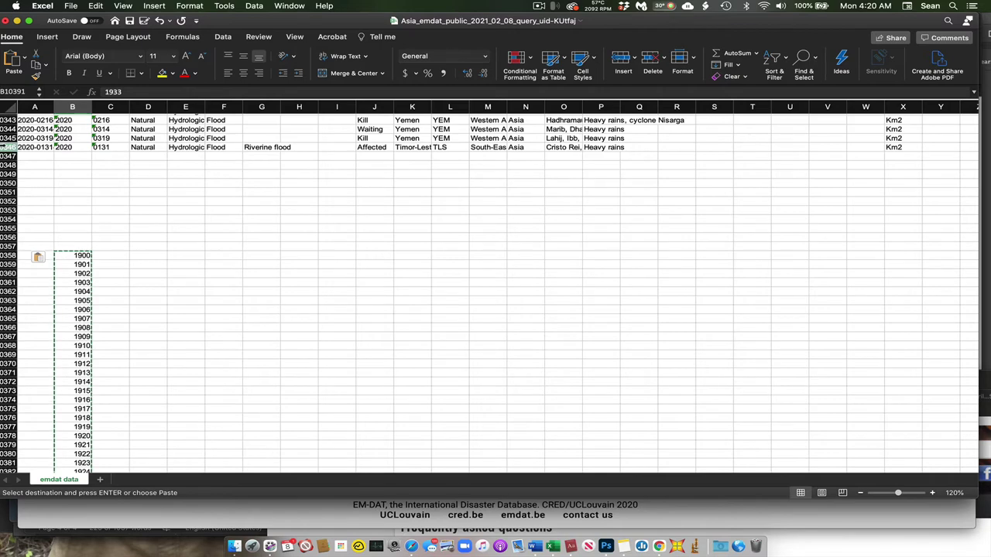
# - Select the last disaster record, row 10346, and look across its columns
pyautogui.click(9, 147)
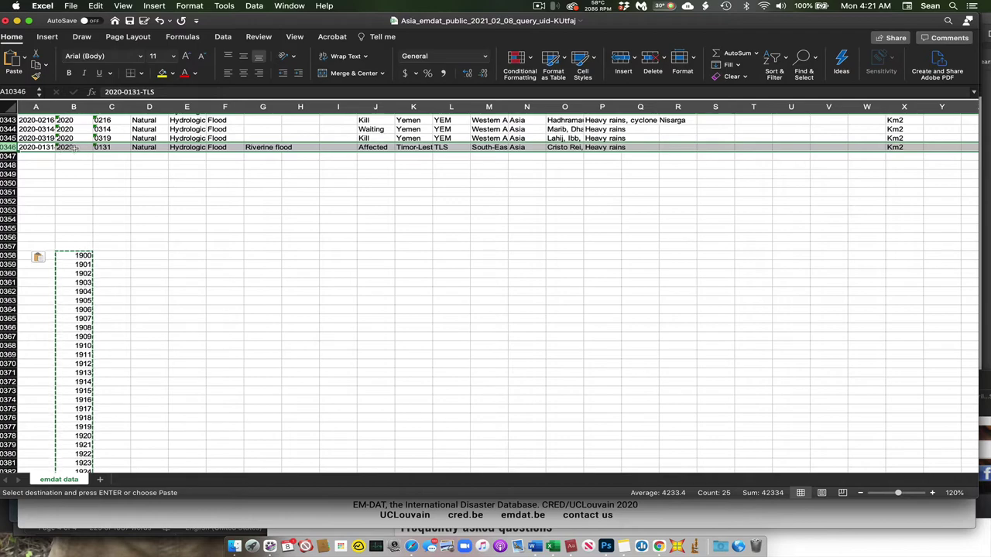
pyautogui.scroll(-15, 106, 184)
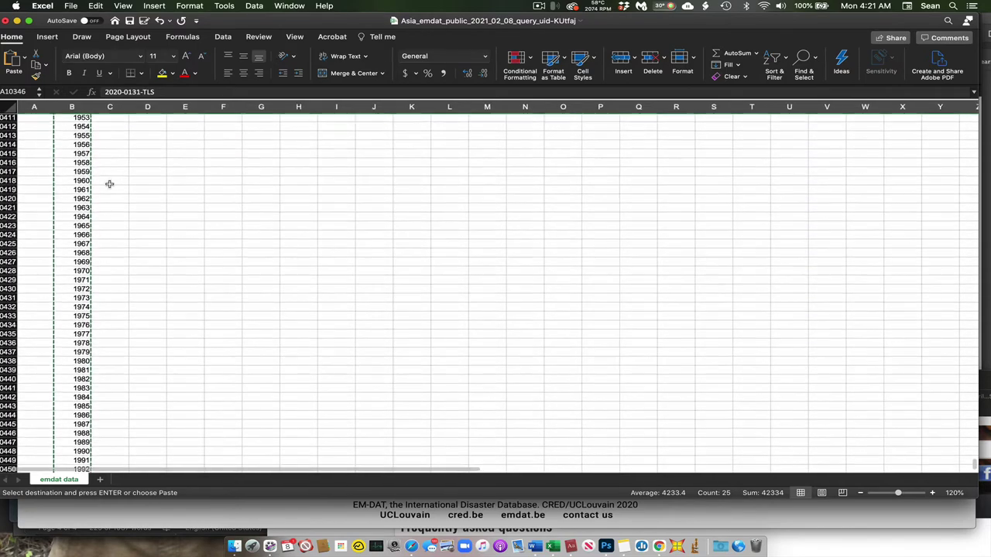
pyautogui.scroll(-12, 109, 184)
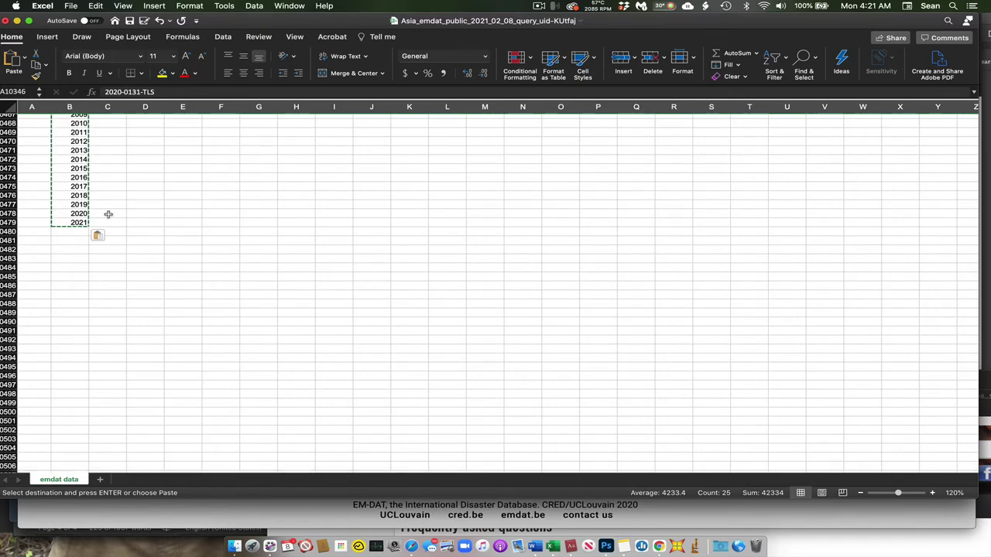
pyautogui.scroll(20, 109, 214)
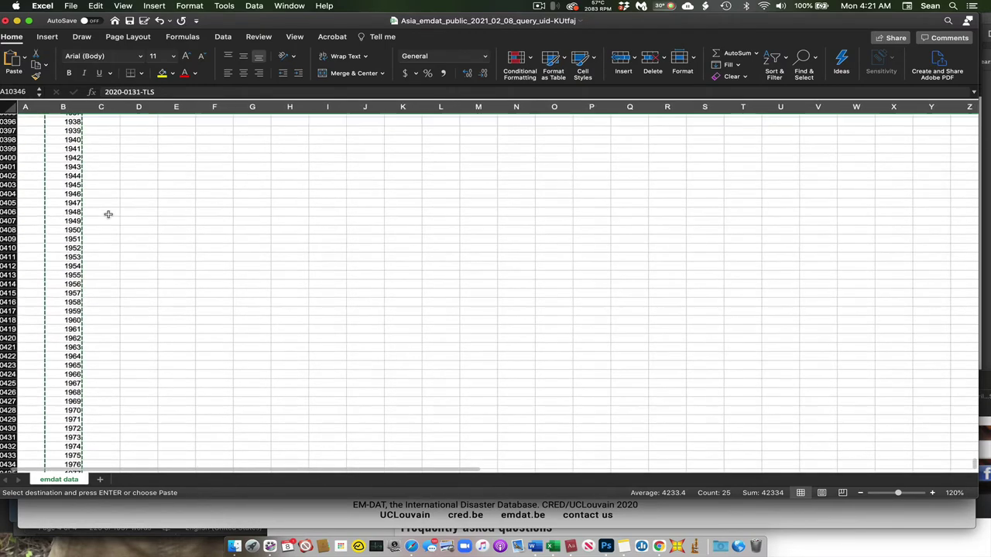
pyautogui.scroll(7, 109, 215)
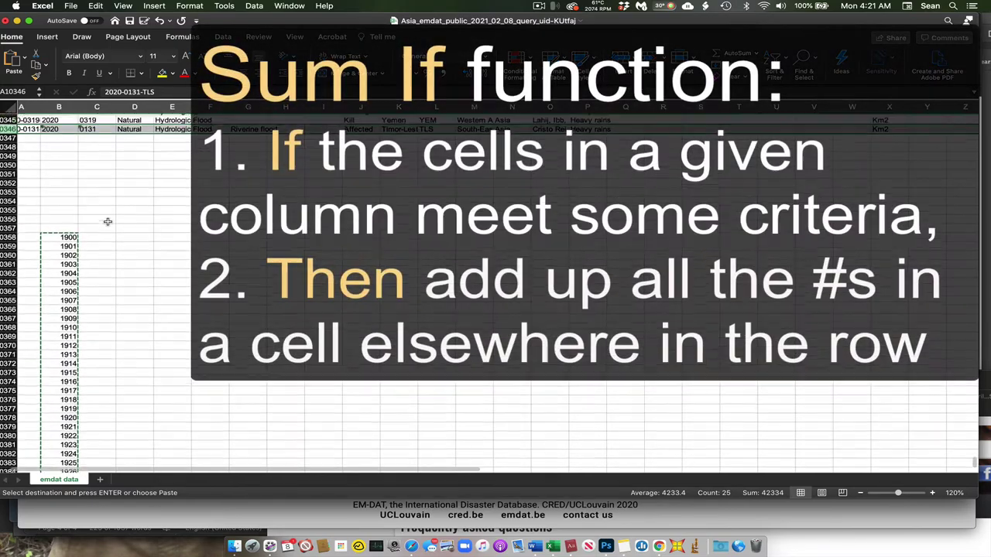
pyautogui.hscroll(15, 107, 298)
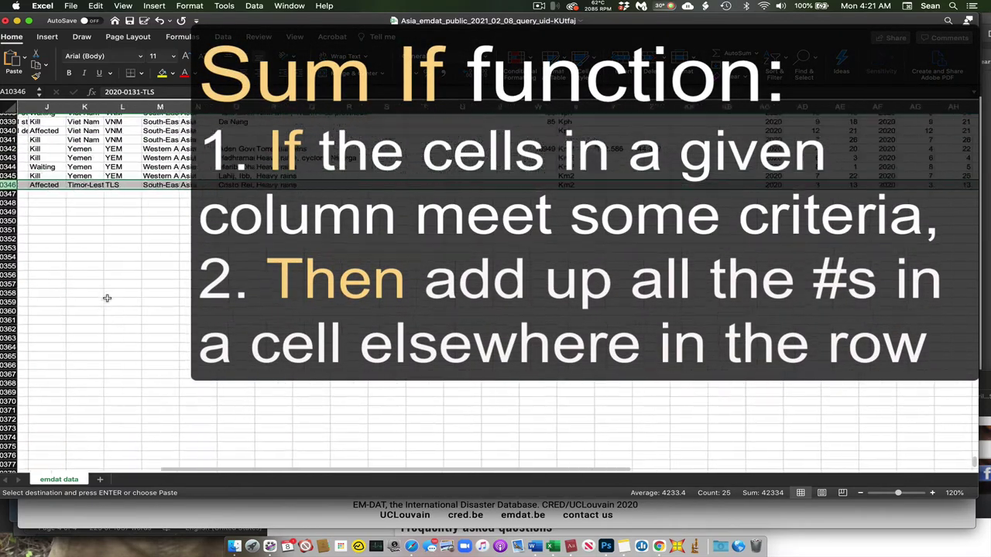
pyautogui.hscroll(-4, 107, 298)
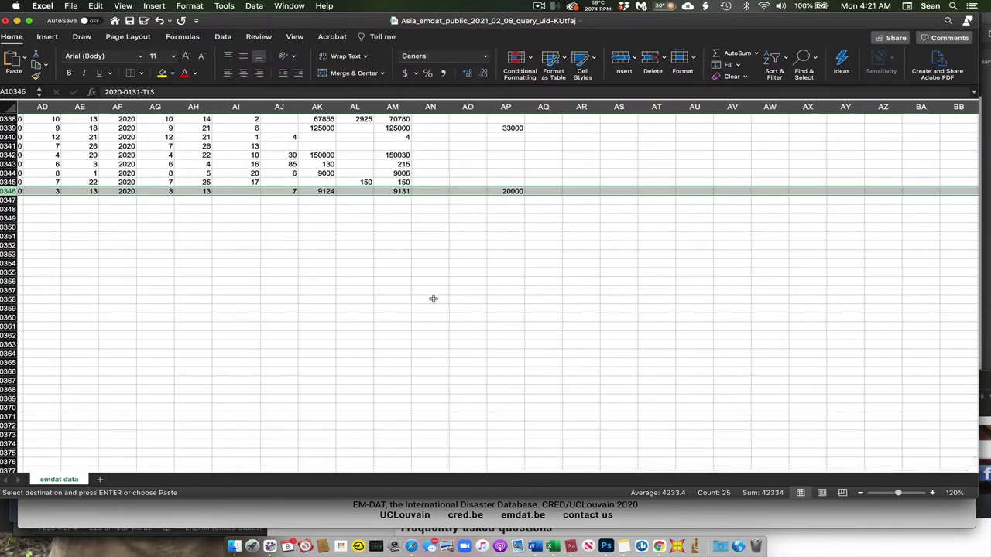
pyautogui.hscroll(-8, 241, 277)
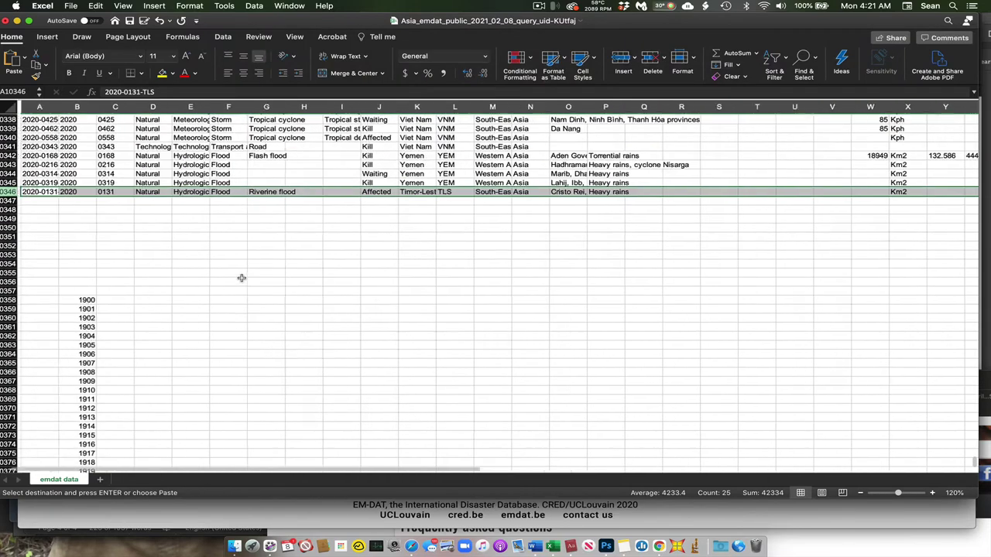
# - Select row 10358, where the year list starts, and scroll toward column AI
pyautogui.click(36, 300)
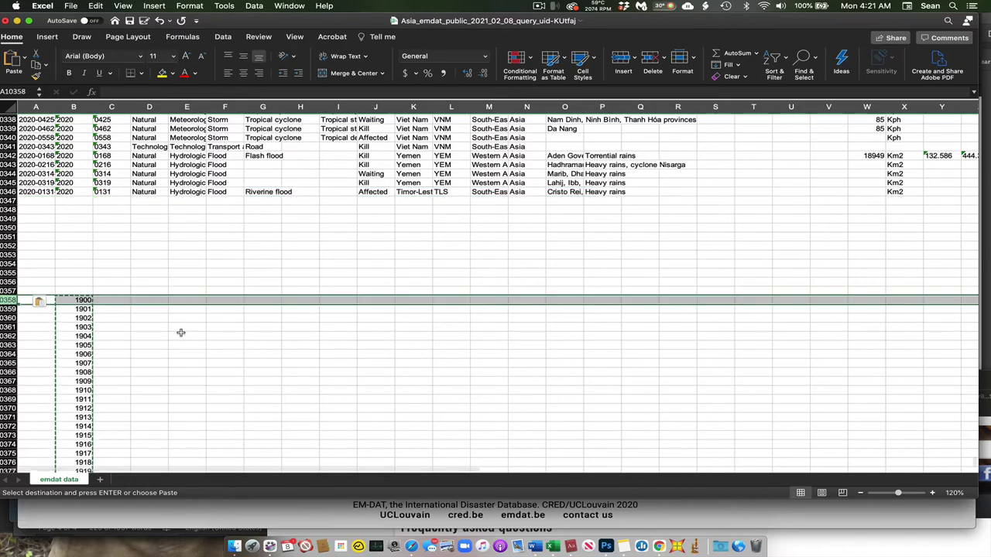
pyautogui.hscroll(6, 180, 333)
pyautogui.hscroll(8, 181, 333)
pyautogui.scroll(5, 240, 332)
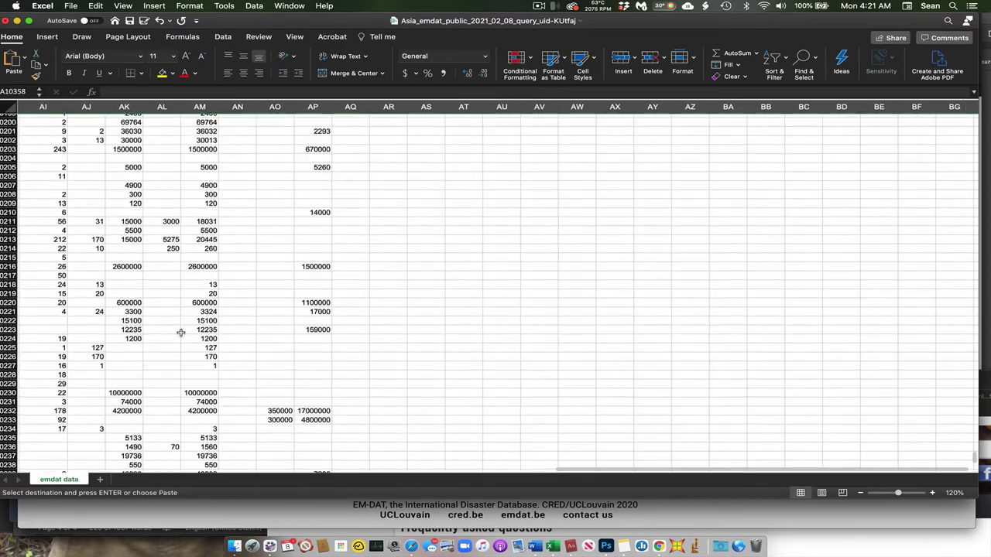
pyautogui.scroll(-5, 181, 333)
pyautogui.hscroll(-10, 488, 230)
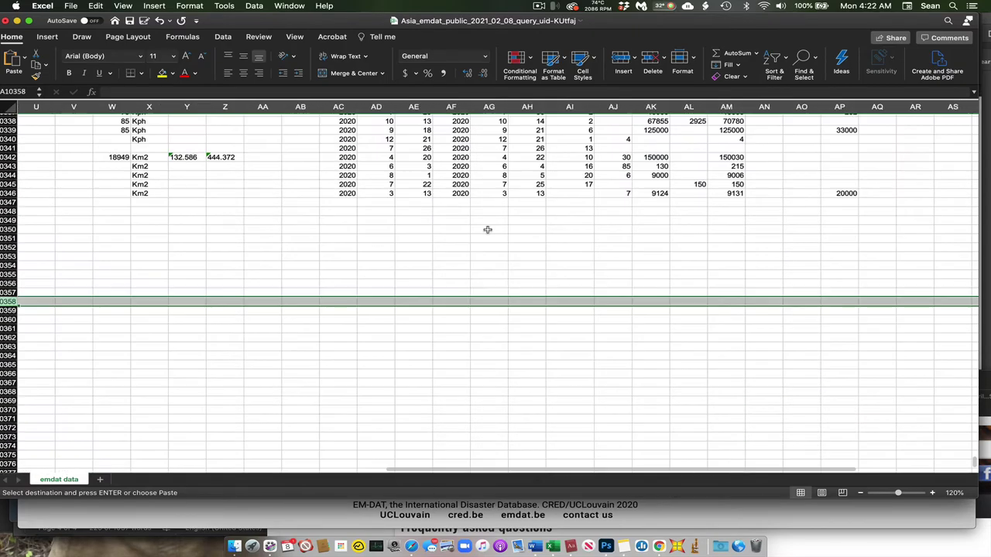
# - In AI10358 type =SUMIF( with range B8:B10346 followed by a comma
pyautogui.click(570, 302)
pyautogui.write('=')
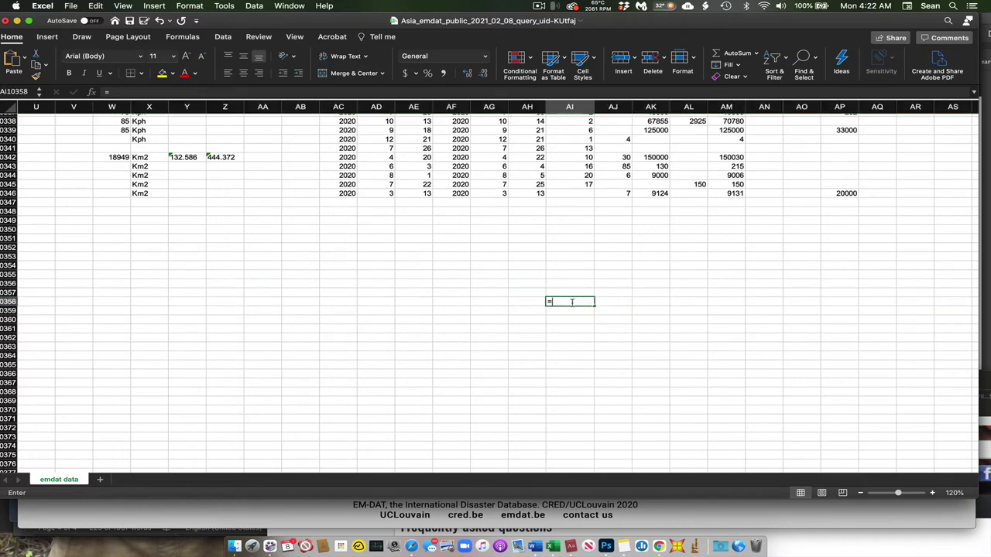
pyautogui.write('SUMIF')
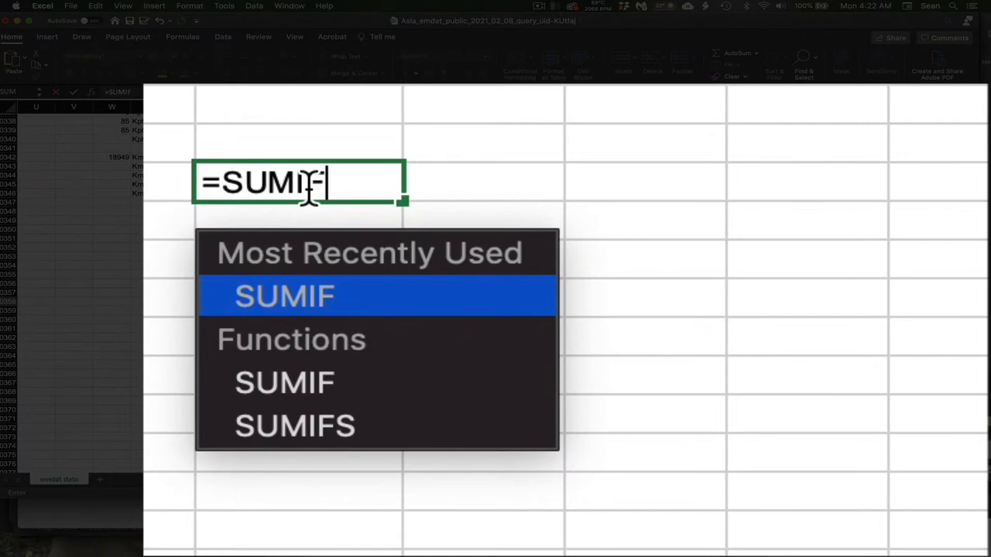
pyautogui.write('(')
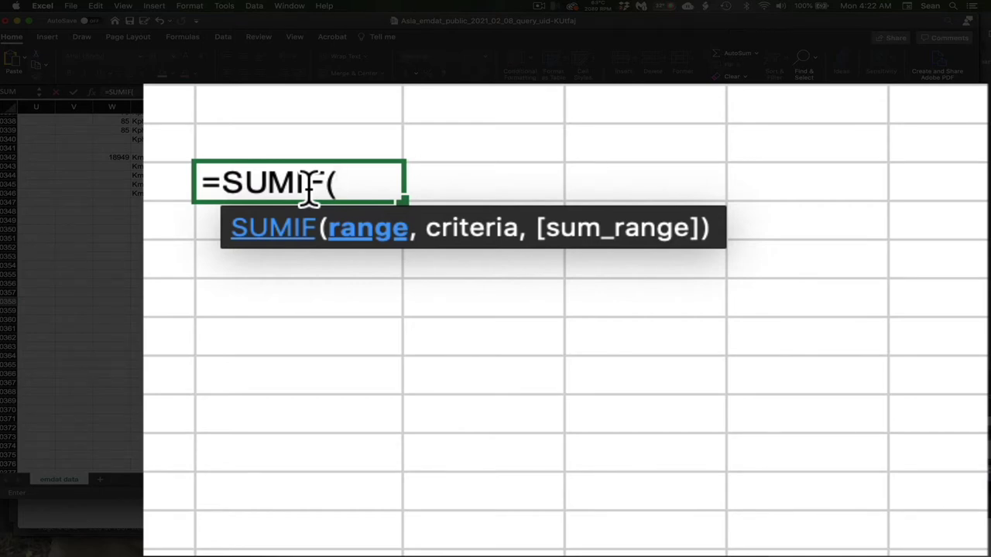
pyautogui.hscroll(-10, 183, 181)
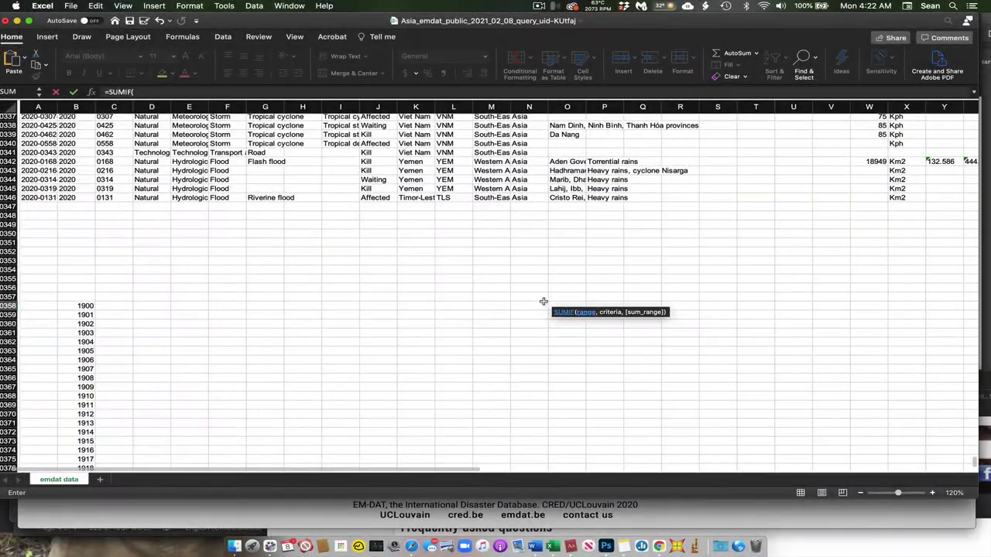
pyautogui.click(81, 199)
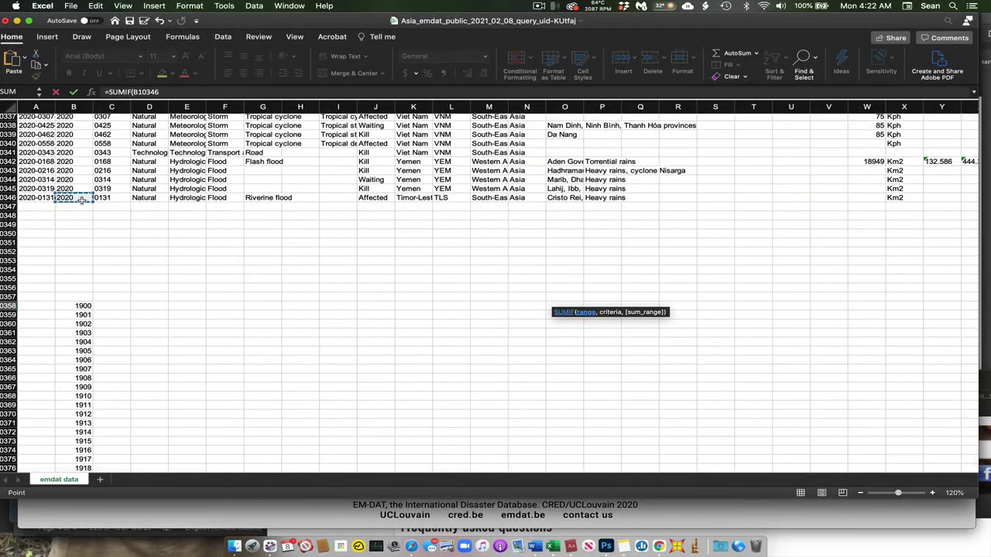
pyautogui.scroll(20, 81, 199)
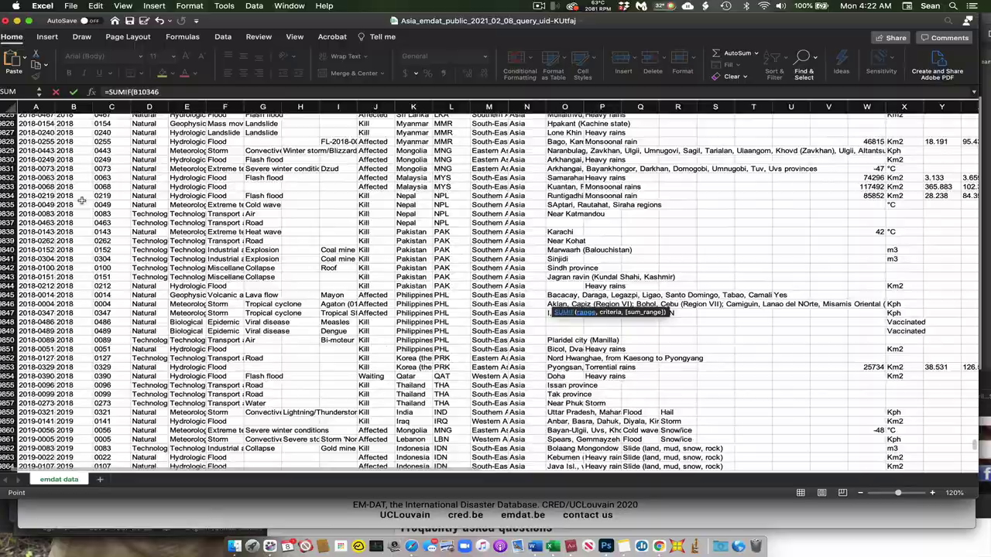
pyautogui.scroll(20, 80, 199)
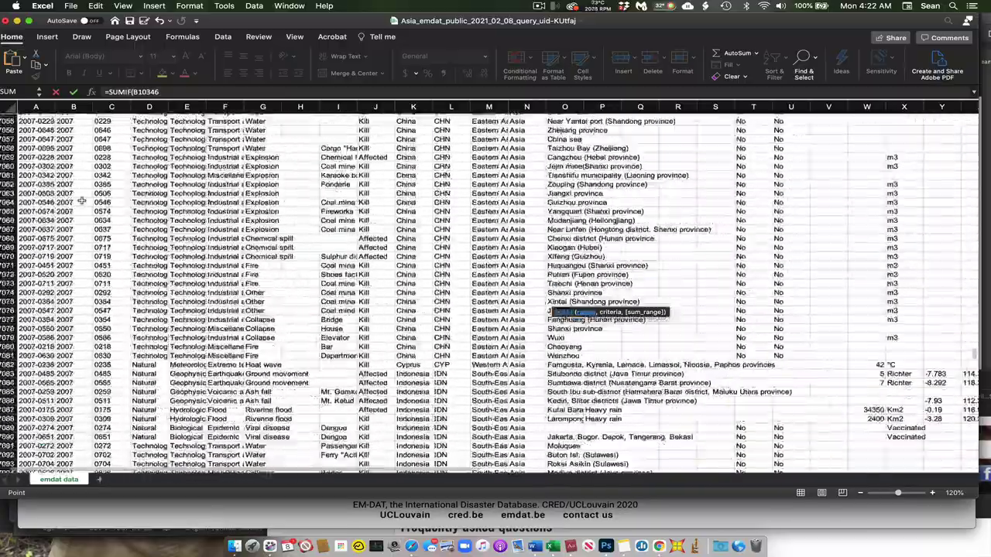
pyautogui.scroll(20, 80, 200)
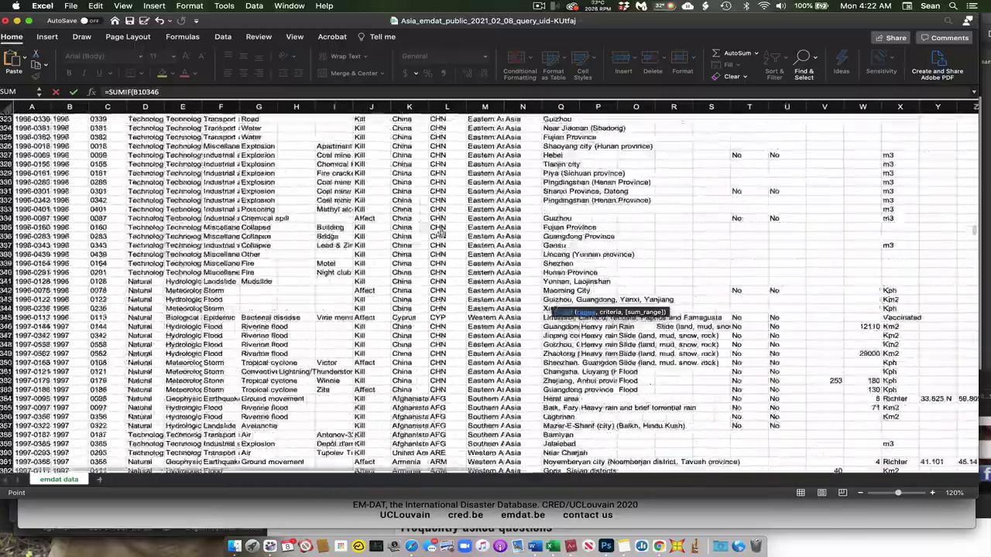
pyautogui.scroll(20, 439, 231)
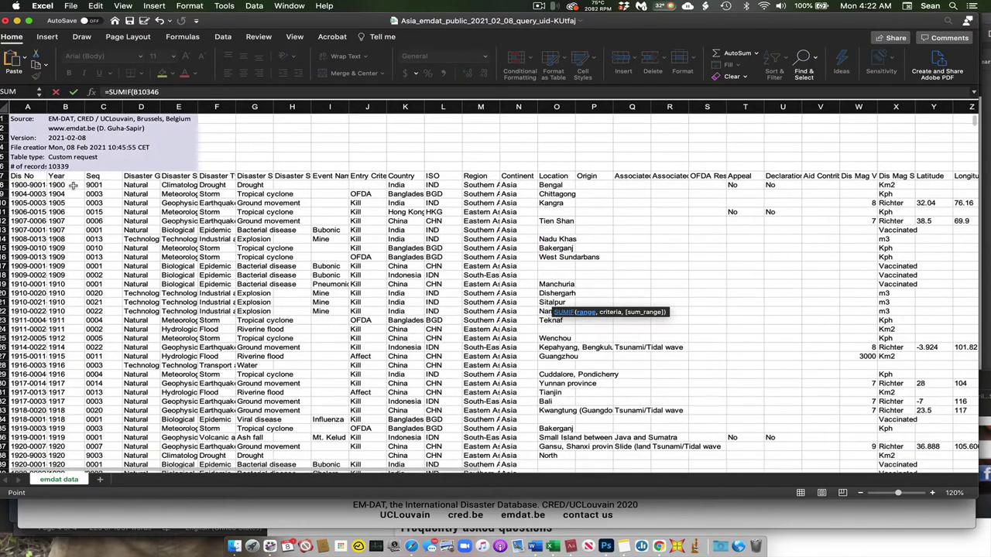
pyautogui.keyDown('shift'); pyautogui.click(72, 185); pyautogui.keyUp('shift')
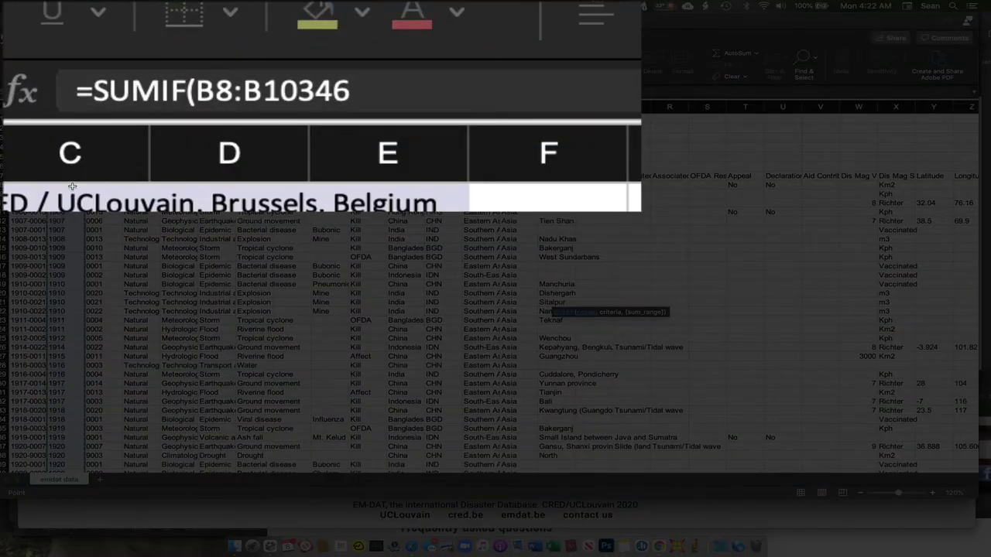
pyautogui.write(',')
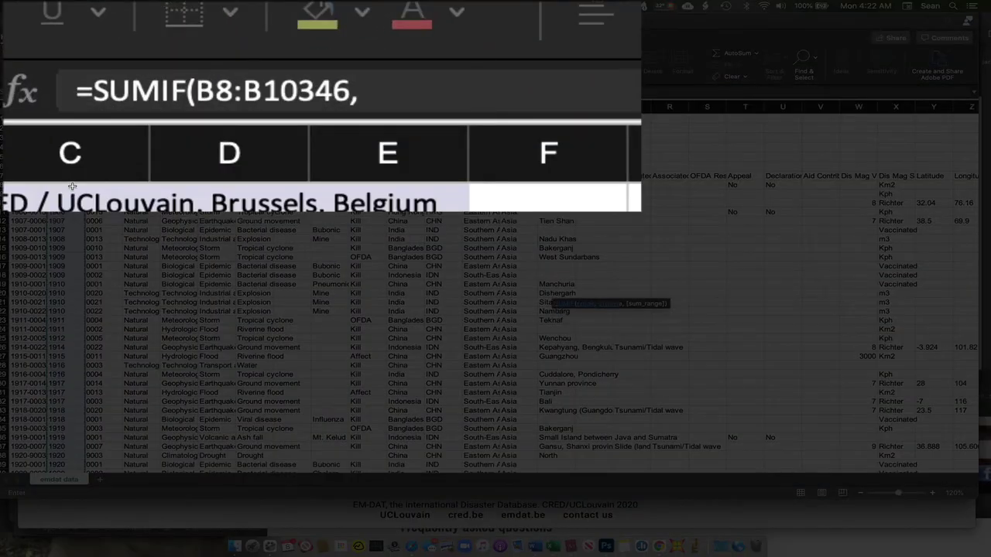
pyautogui.scroll(-20, 370, 284)
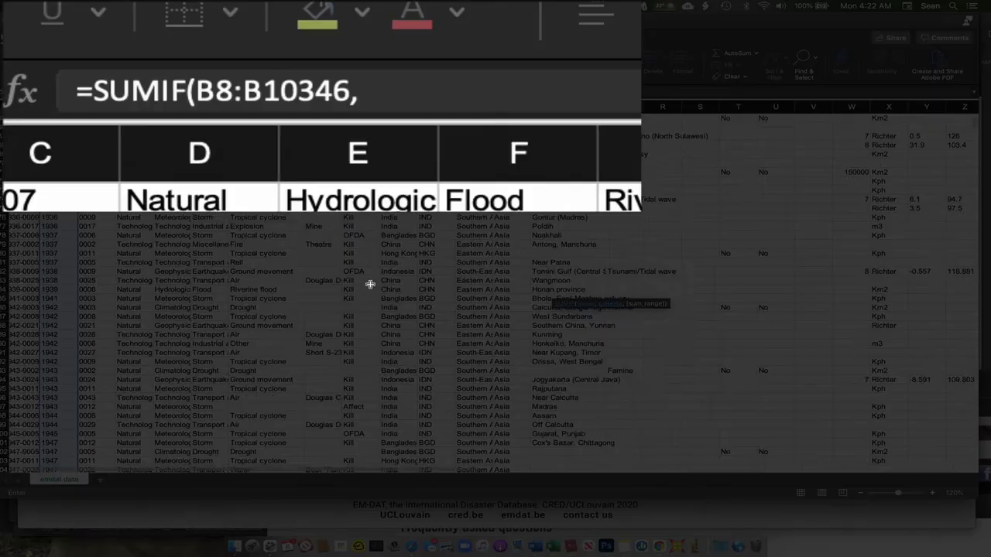
pyautogui.scroll(-20, 370, 284)
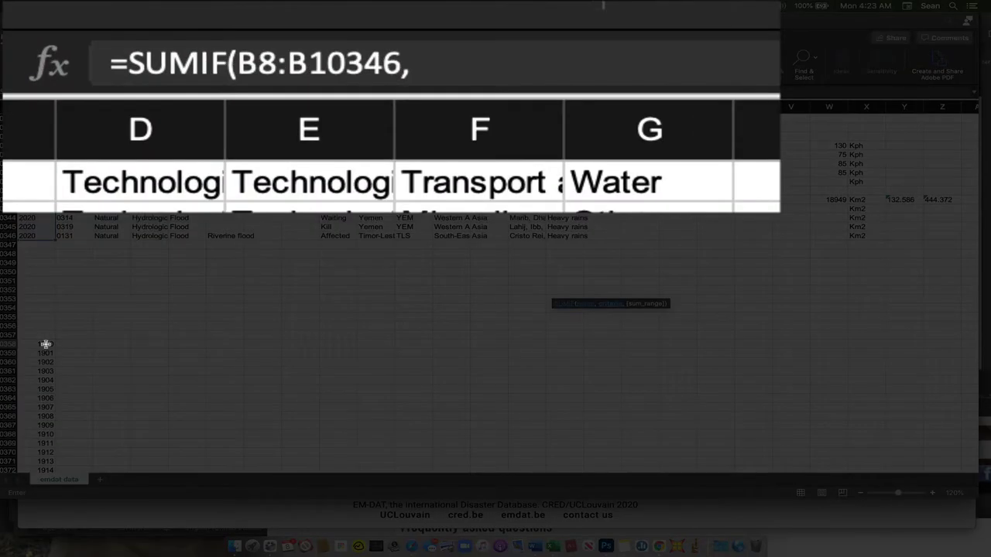
# - Complete the SUMIF with criteria B10358 and sum range AI8:AI10346, returning 1250170
pyautogui.click(45, 344)
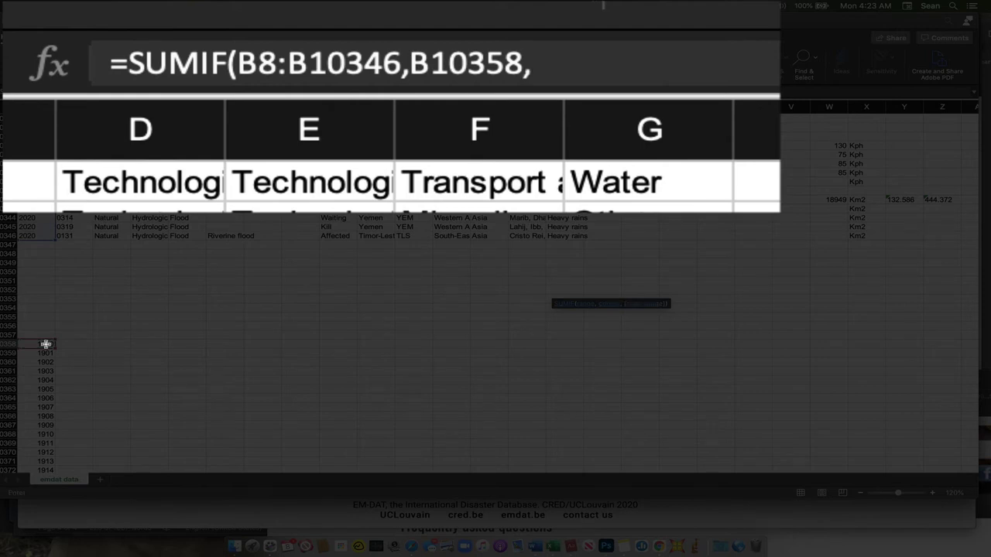
pyautogui.hscroll(10, 92, 333)
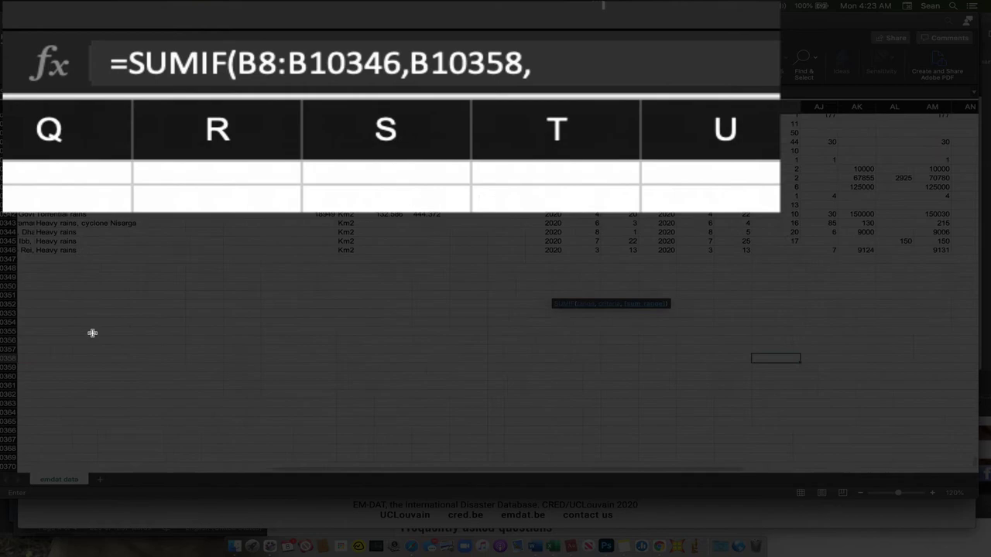
pyautogui.hscroll(6, 92, 333)
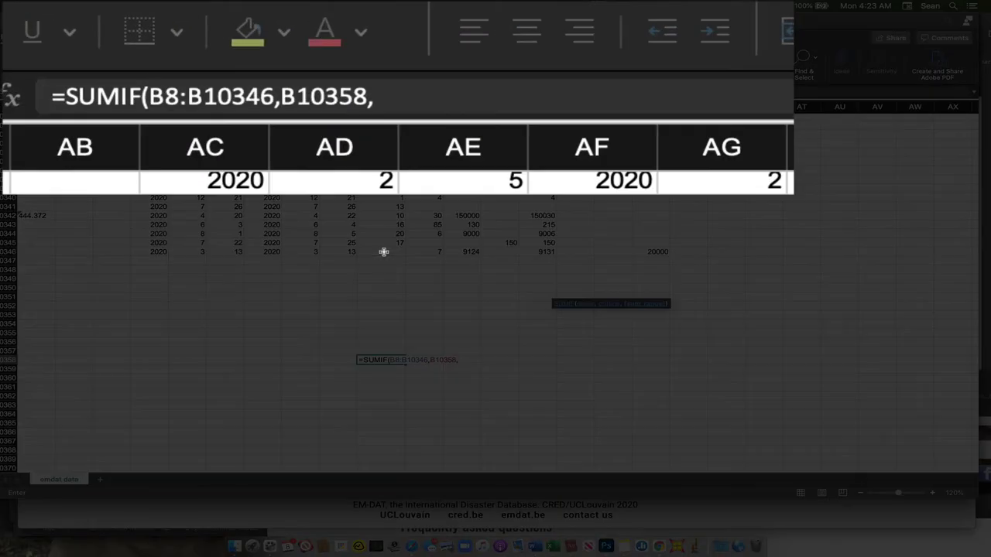
pyautogui.click(384, 252)
pyautogui.scroll(15, 384, 252)
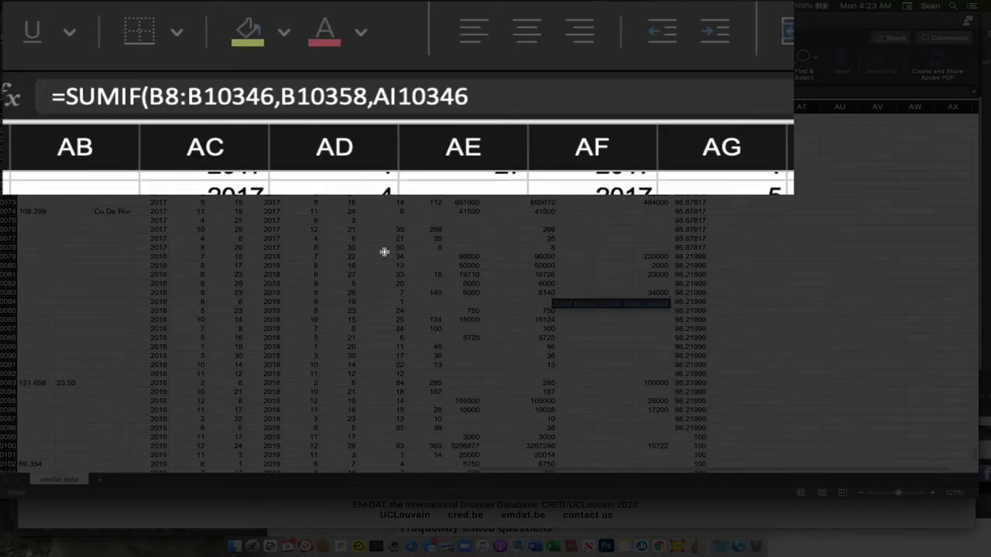
pyautogui.scroll(20, 384, 252)
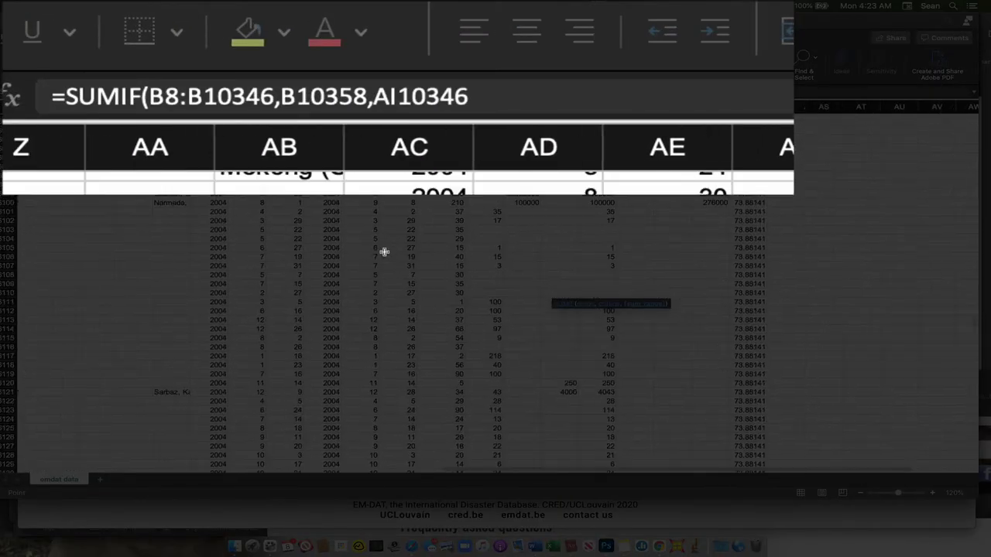
pyautogui.scroll(20, 384, 251)
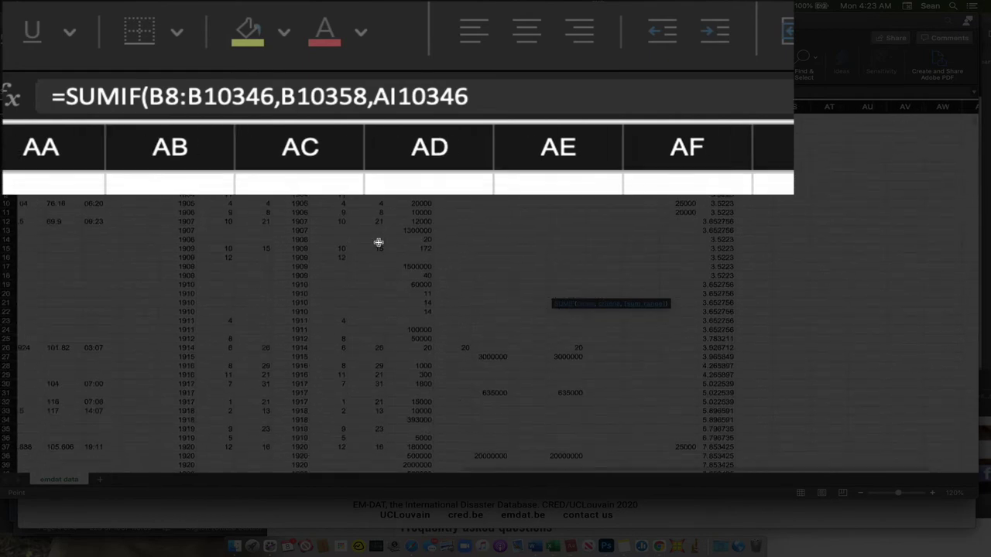
pyautogui.keyDown('shift'); pyautogui.click(395, 186); pyautogui.keyUp('shift')
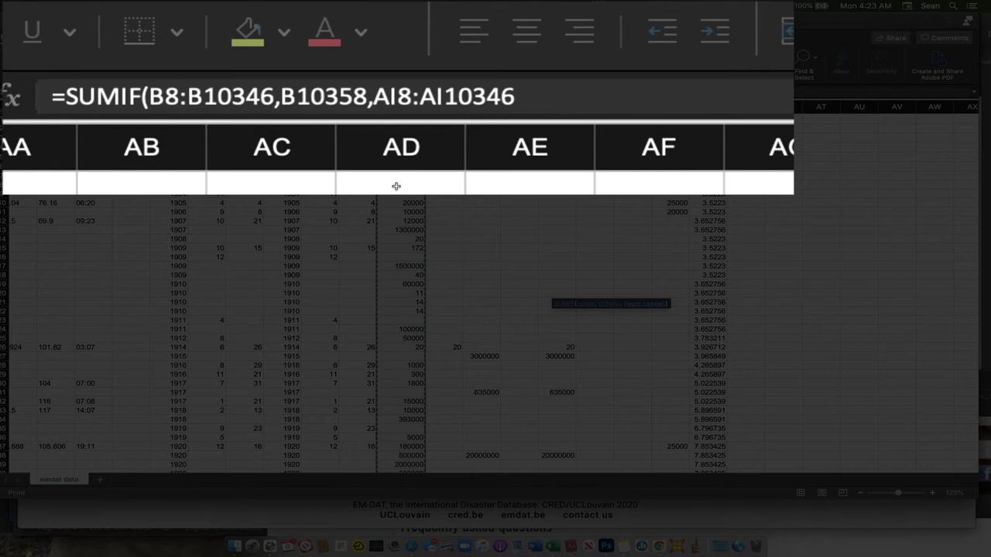
pyautogui.click(531, 96)
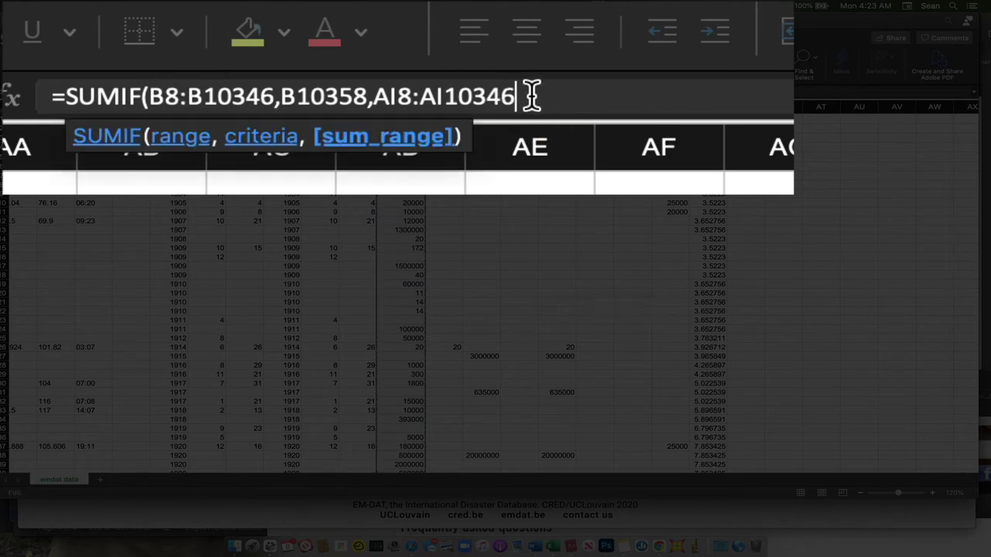
pyautogui.write(')')
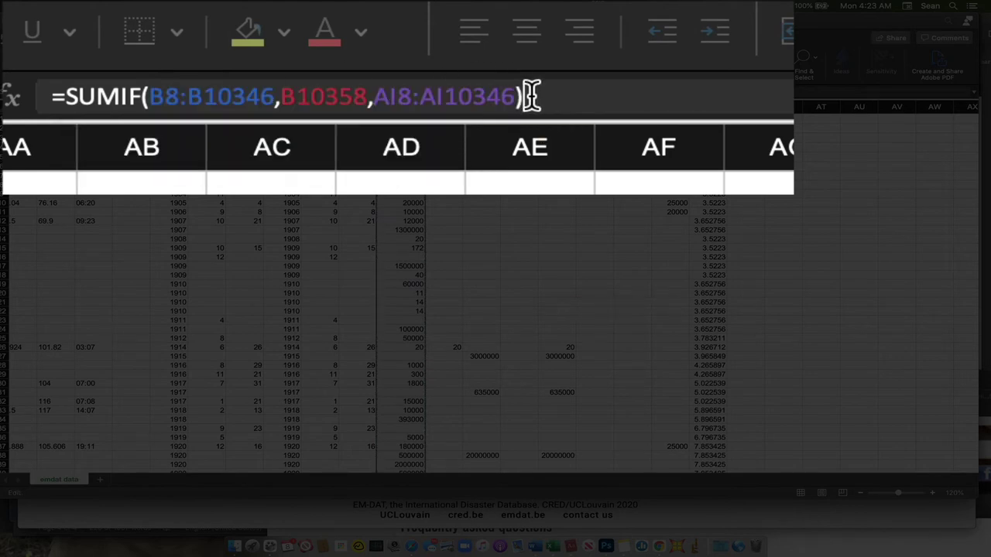
pyautogui.press('Return')
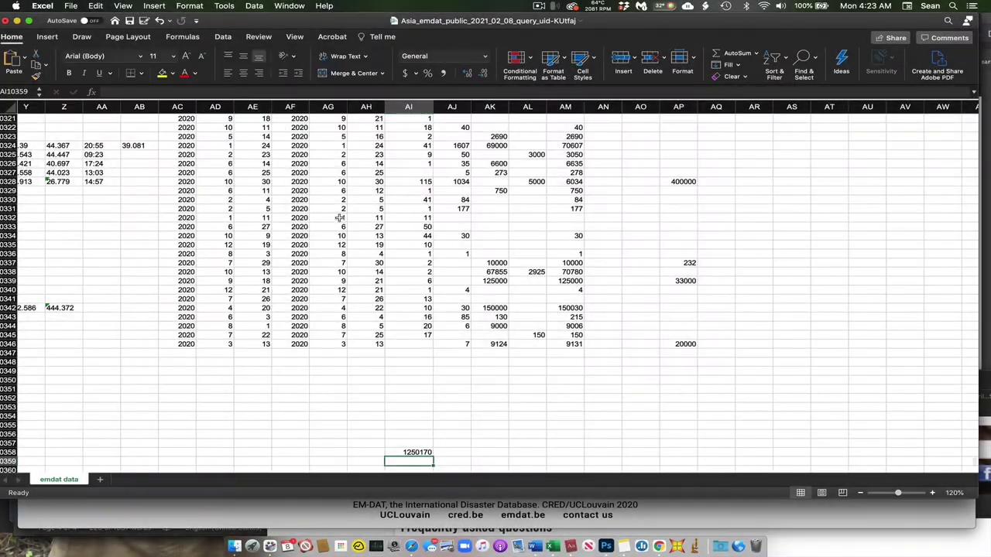
# - Select AI10358 and highlight its B10358 criteria reference in the formula bar
pyautogui.scroll(-5, 343, 224)
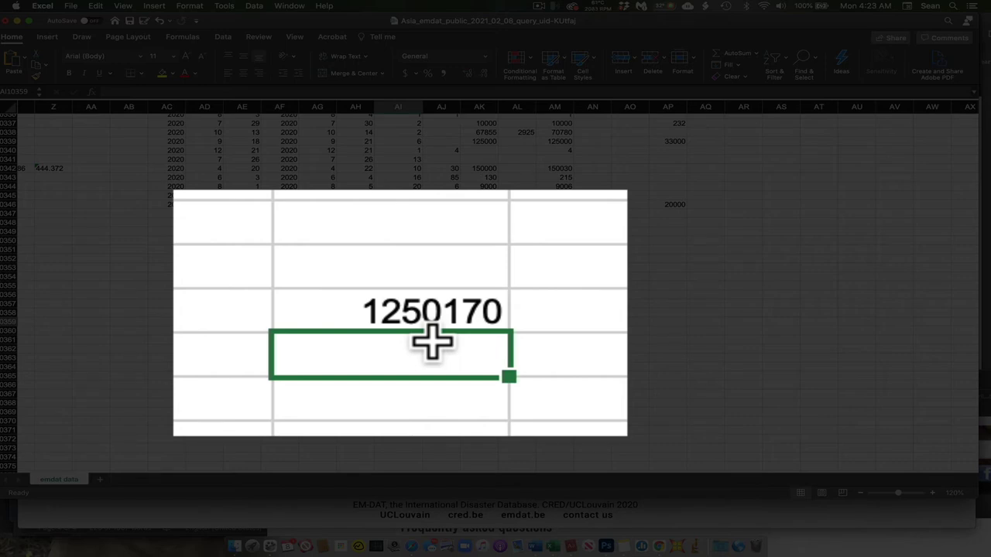
pyautogui.hscroll(-10, 407, 319)
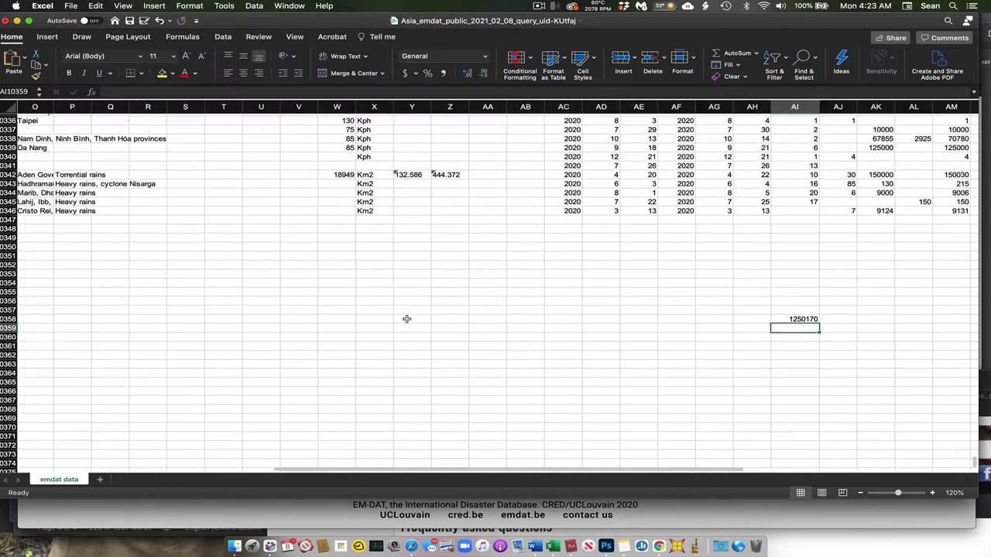
pyautogui.hscroll(10, 407, 319)
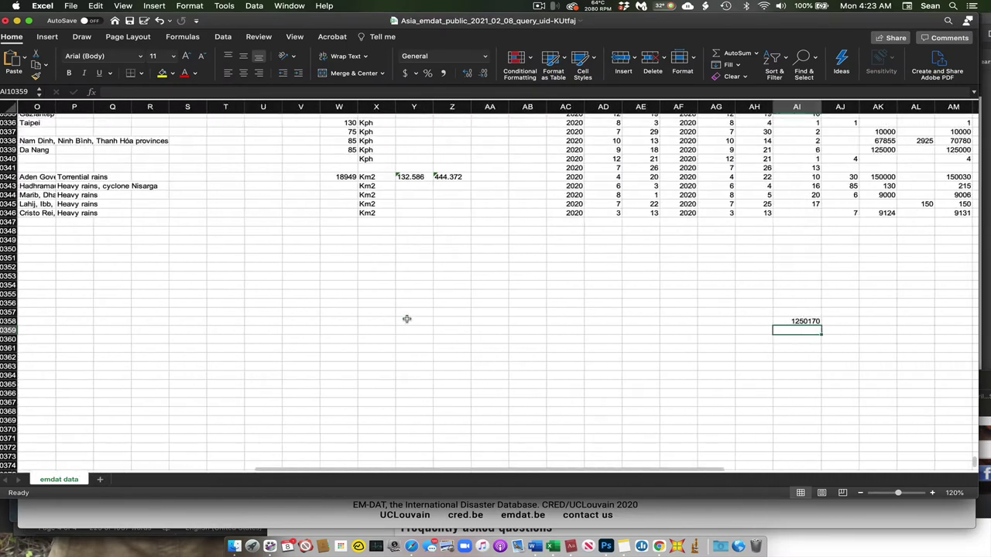
pyautogui.click(429, 325)
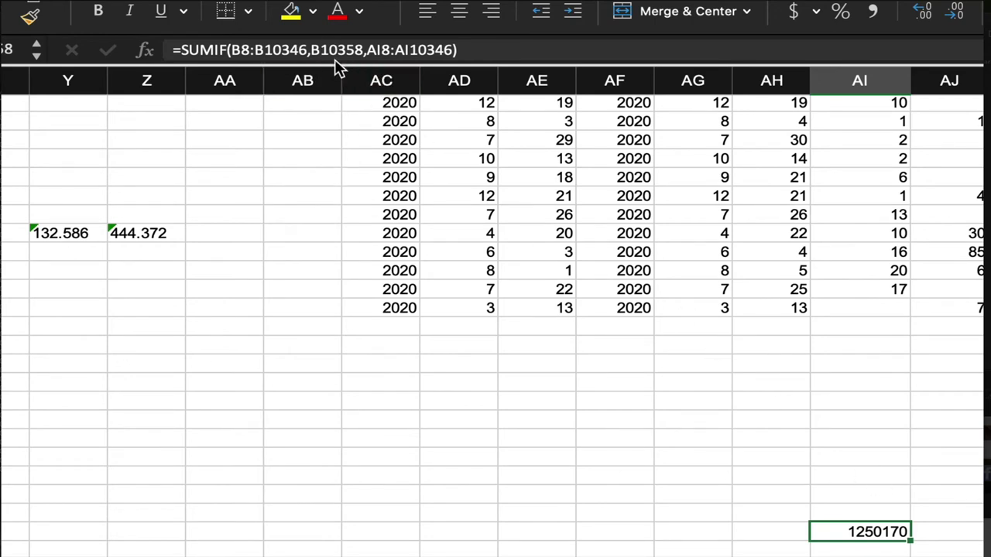
pyautogui.moveTo(311, 48); pyautogui.dragTo(363, 49)
pyautogui.hscroll(-15, 619, 432)
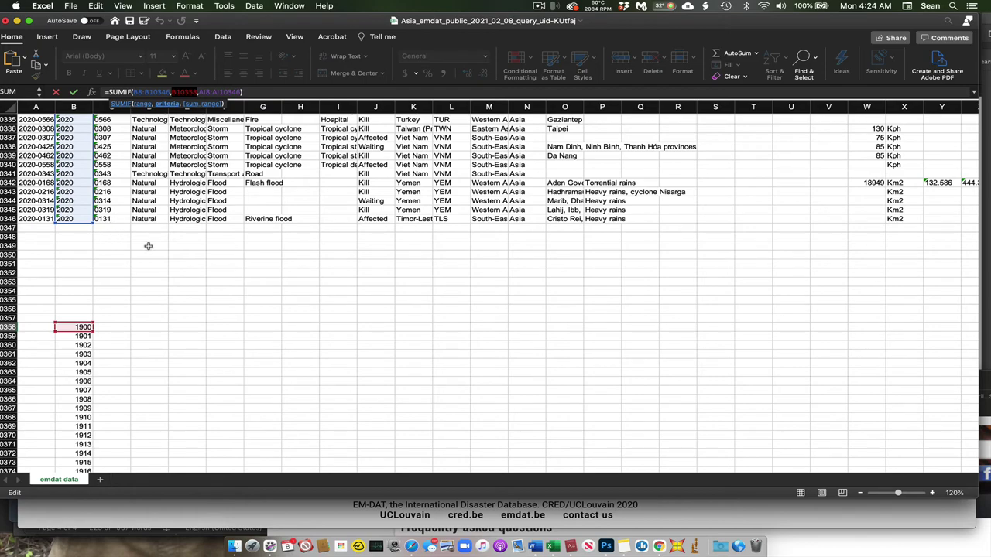
# - Commit the AI10358 SUMIF, then lock its ranges' rows as B$8:B$10346 and AI$8:AI$10346
pyautogui.hscroll(15, 148, 246)
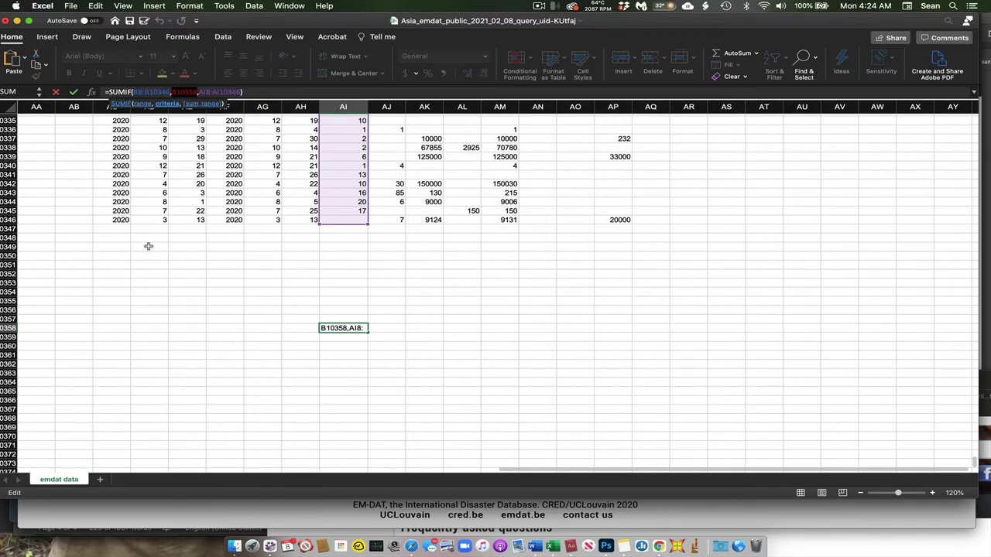
pyautogui.press('Return')
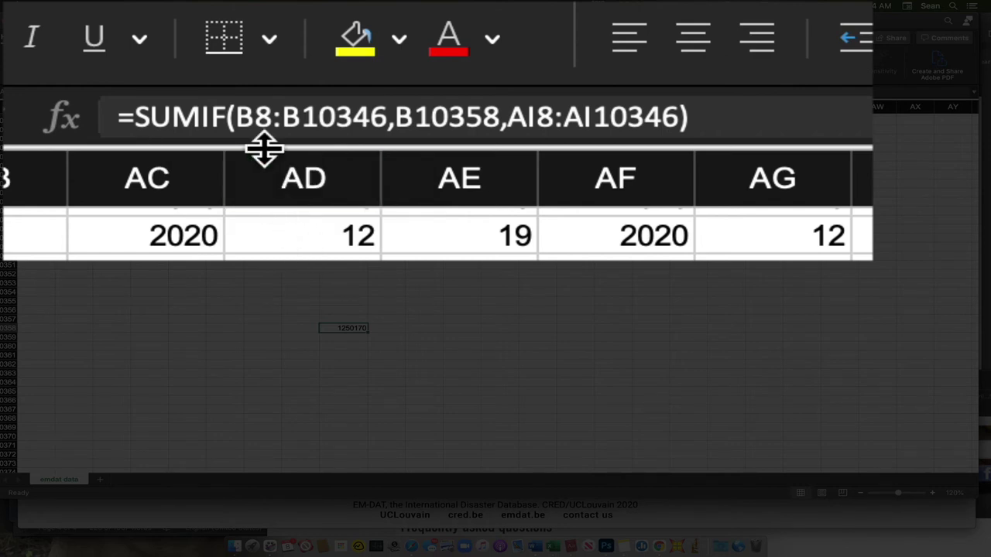
pyautogui.click(256, 116)
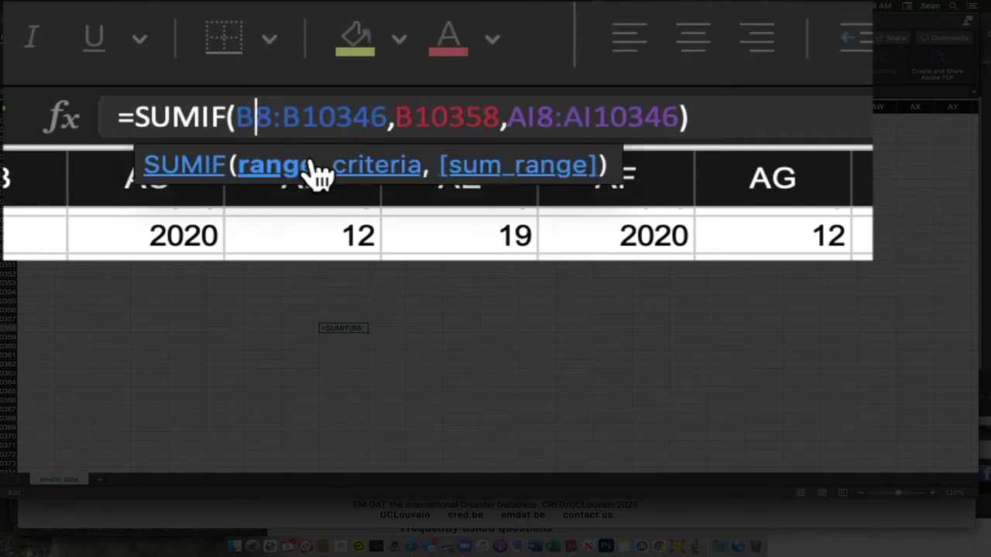
pyautogui.write('$8:B')
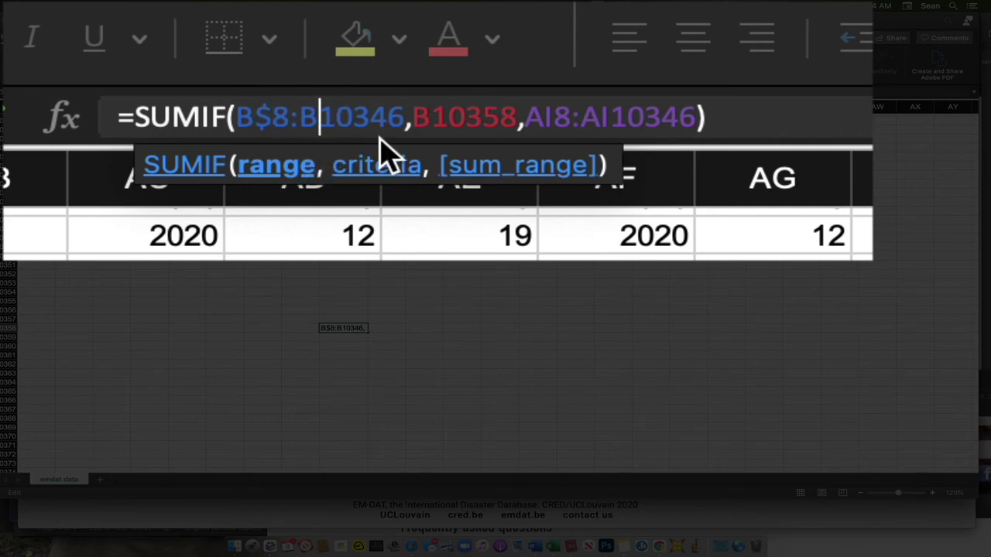
pyautogui.write('$')
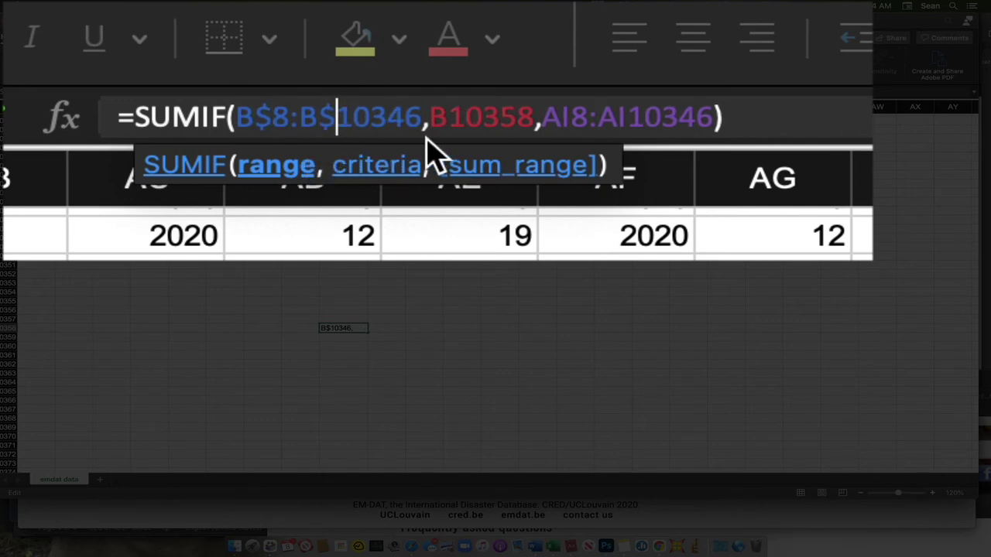
pyautogui.click(569, 118)
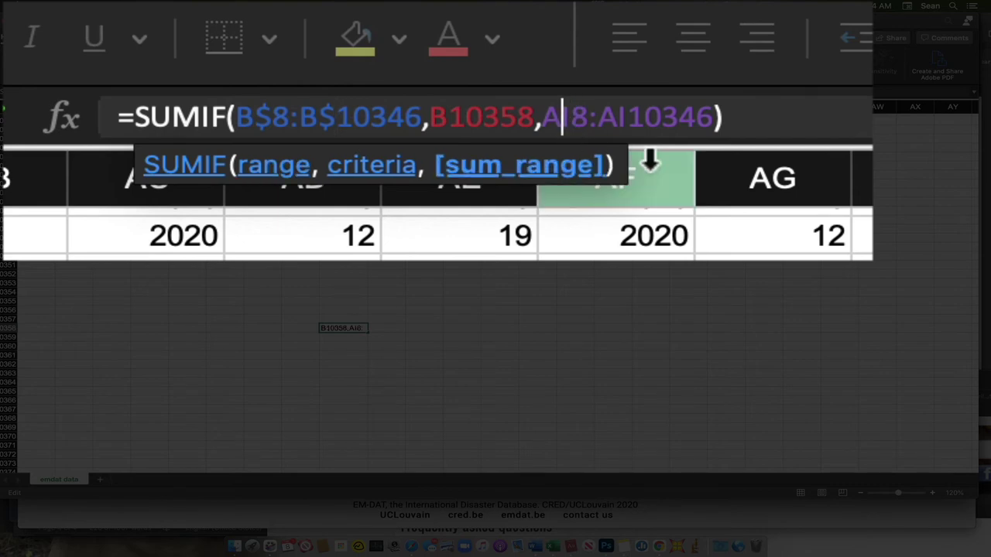
pyautogui.write('$')
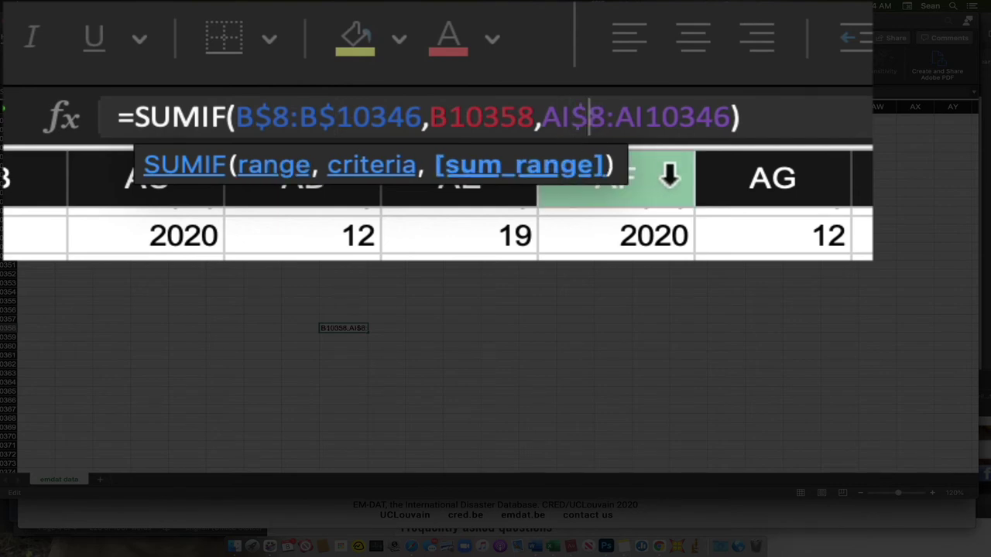
pyautogui.click(646, 117)
pyautogui.write('$')
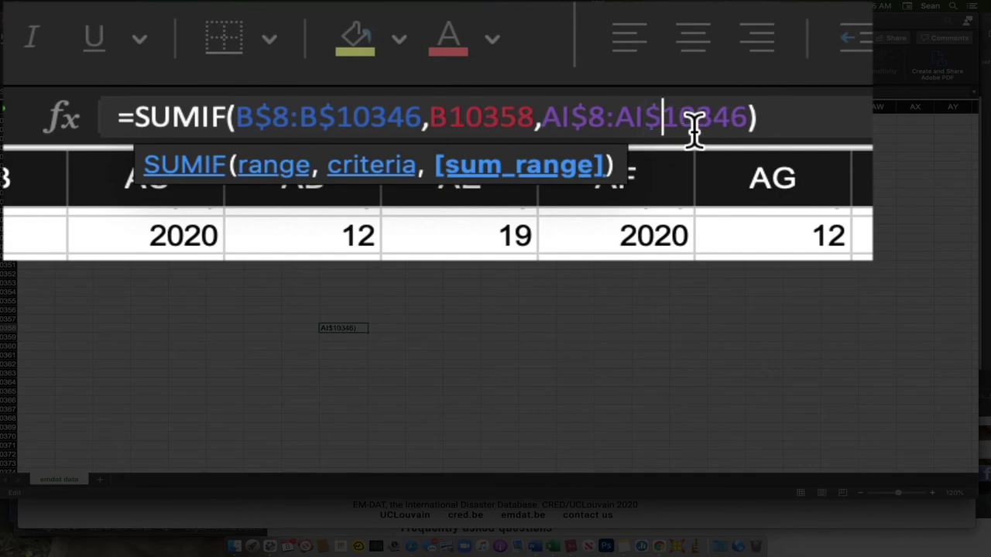
pyautogui.press('Return')
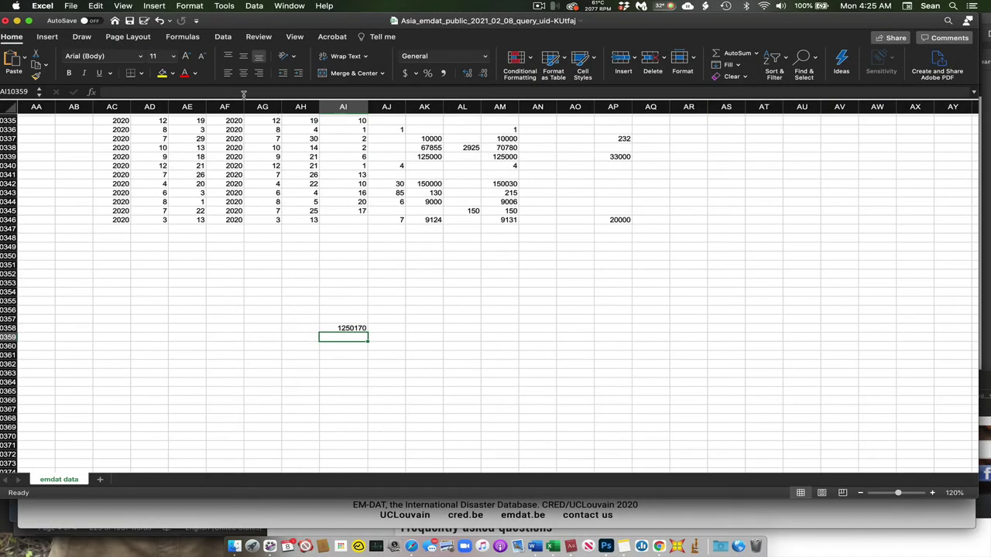
# - Copy the AI10358 SUMIF formula and paste it down column AI starting at AI10359
pyautogui.press('Up')
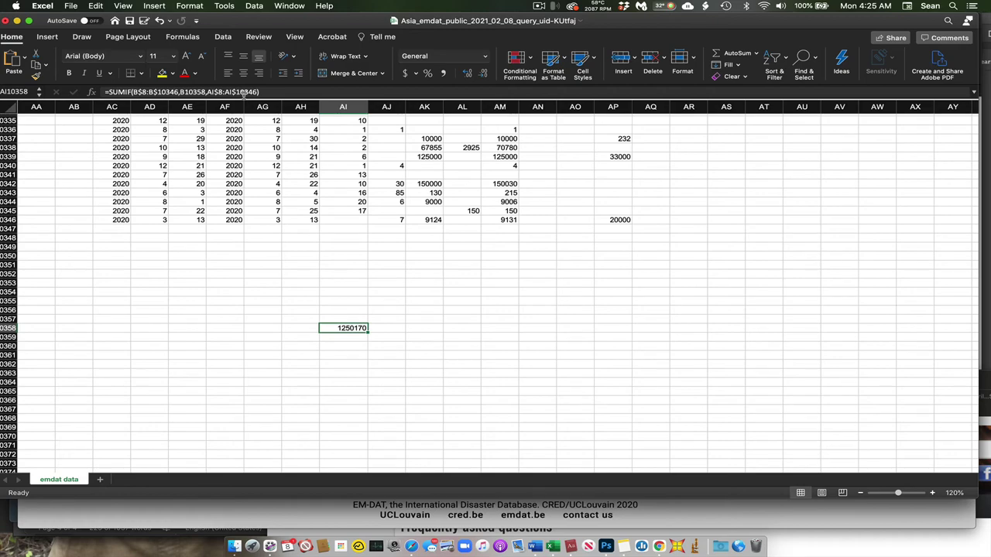
pyautogui.press('super+c')
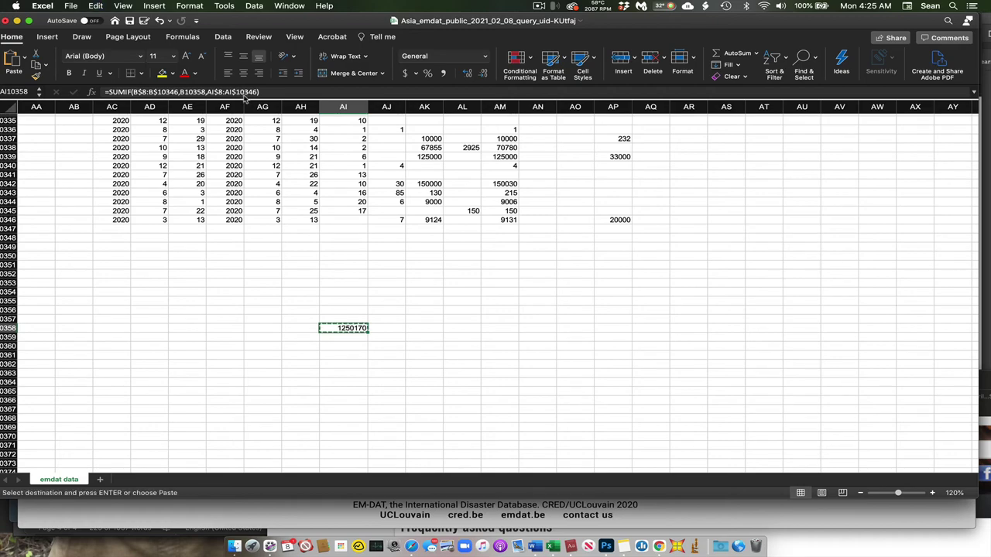
pyautogui.click(345, 336)
pyautogui.scroll(-20, 345, 336)
pyautogui.keyDown('shift'); pyautogui.click(345, 336); pyautogui.keyUp('shift')
pyautogui.press('super+v')
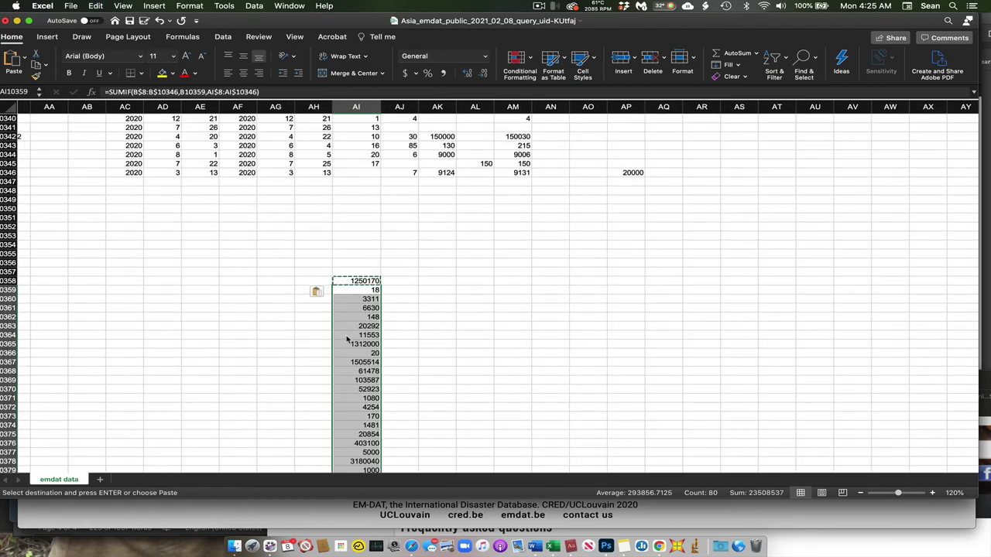
# - Copy the formula from AI10438 into AI10439:AI10479 to finish the yearly totals
pyautogui.scroll(-5, 347, 339)
pyautogui.hscroll(-8, 346, 339)
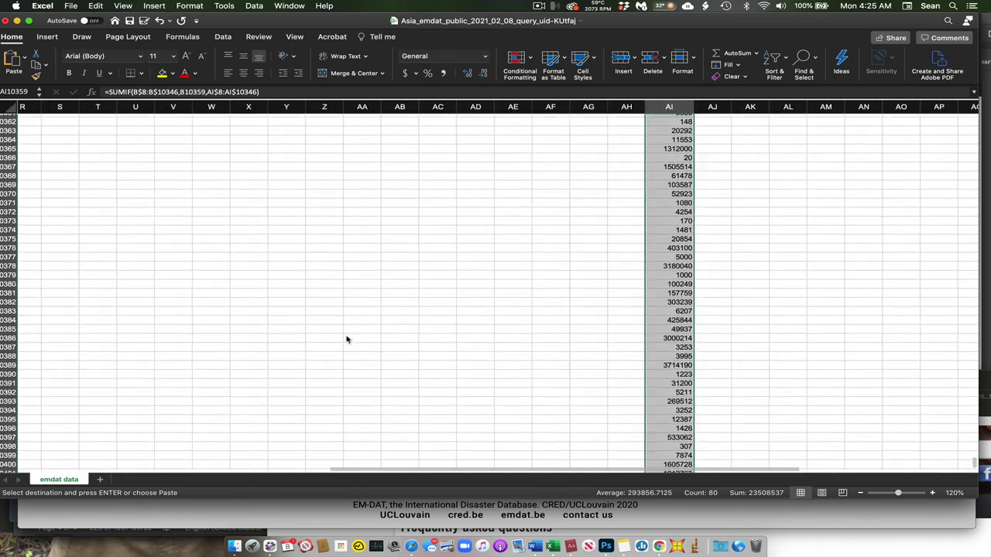
pyautogui.scroll(-10, 346, 339)
pyautogui.hscroll(8, 346, 339)
pyautogui.click(346, 338)
pyautogui.press('super+c')
pyautogui.click(356, 348)
pyautogui.scroll(-3, 356, 350)
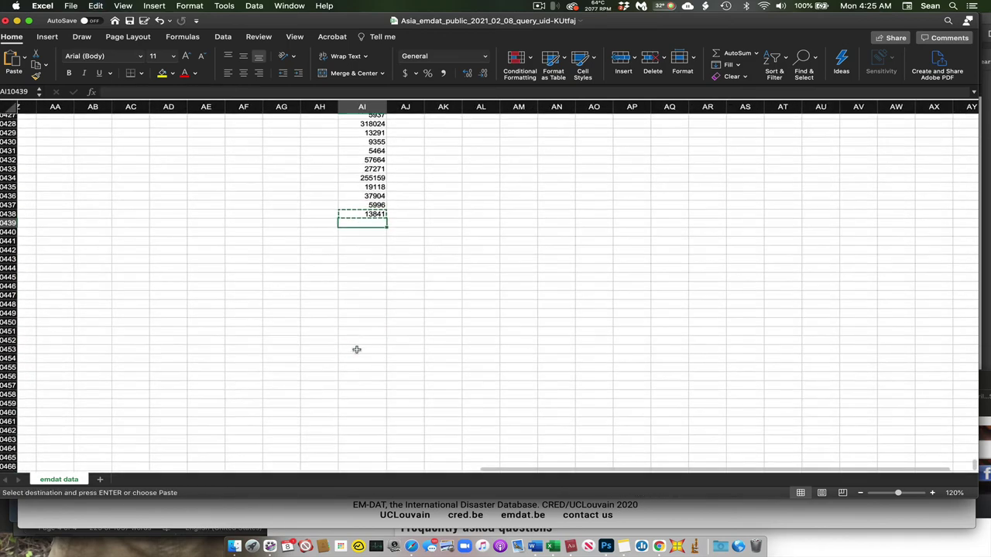
pyautogui.scroll(-10, 356, 350)
pyautogui.keyDown('shift'); pyautogui.click(354, 332); pyautogui.keyUp('shift')
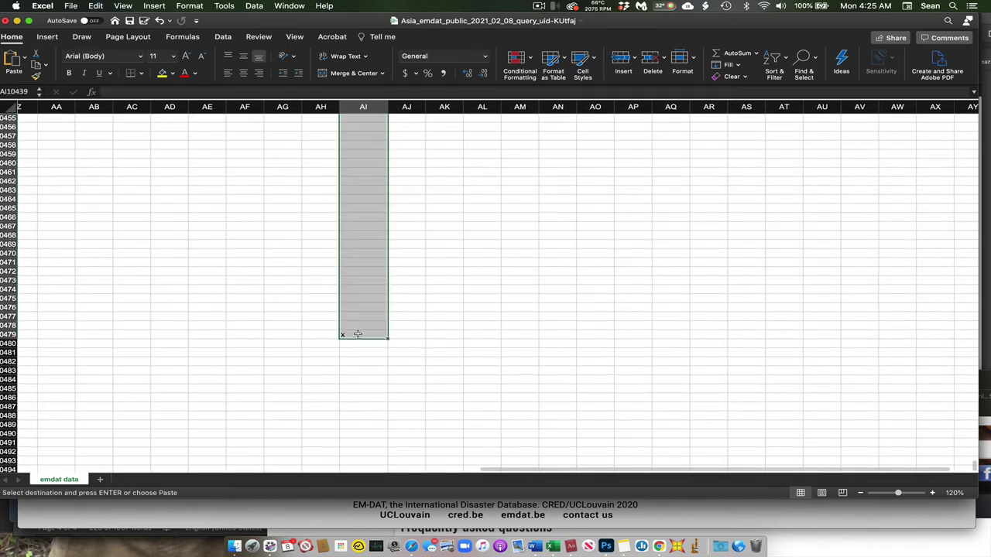
pyautogui.press('super+v')
pyautogui.scroll(-4, 372, 325)
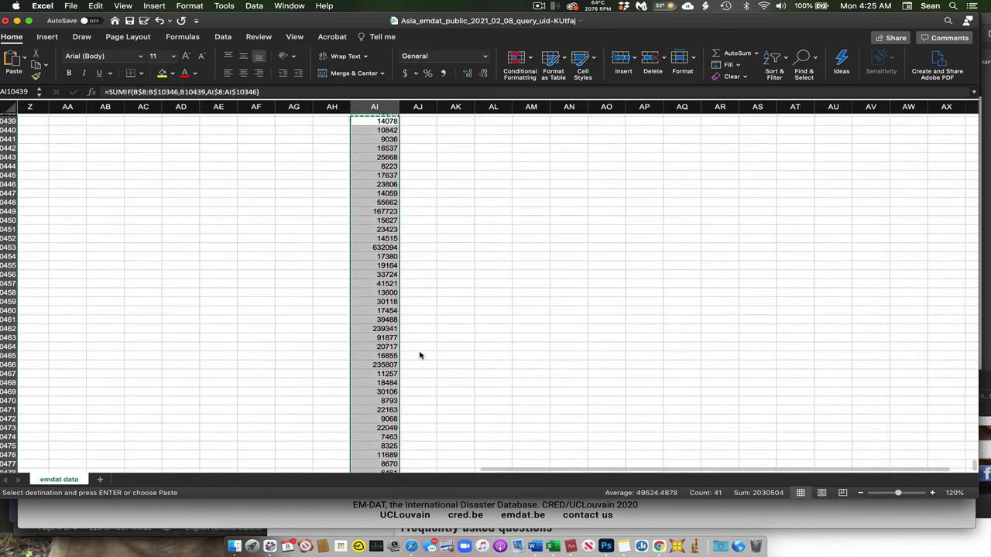
pyautogui.scroll(20, 420, 355)
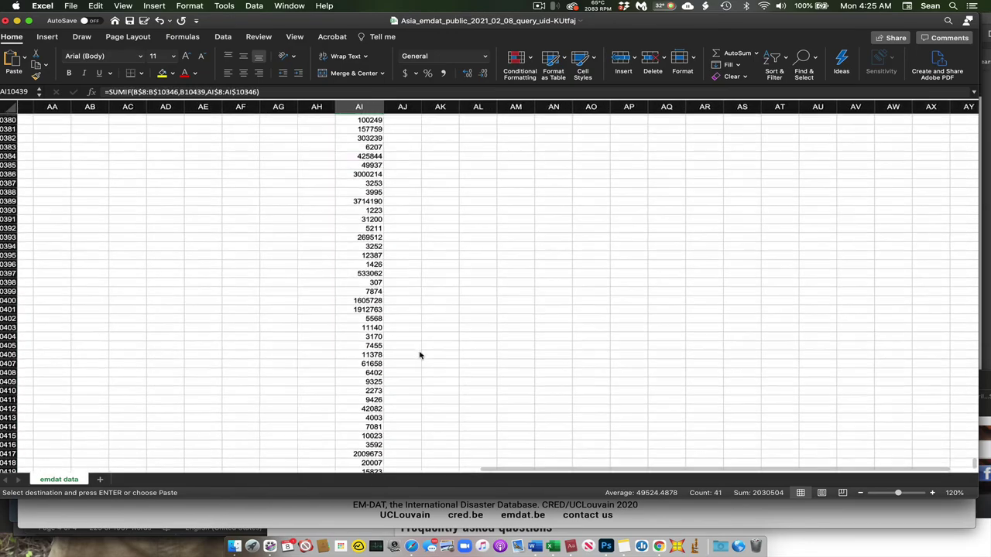
pyautogui.scroll(14, 420, 355)
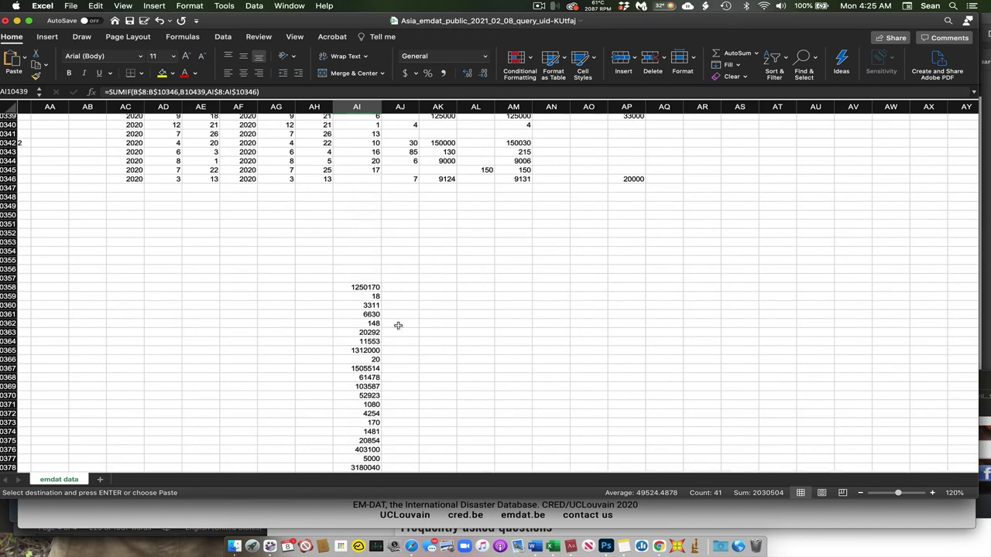
pyautogui.hscroll(-1, 396, 321)
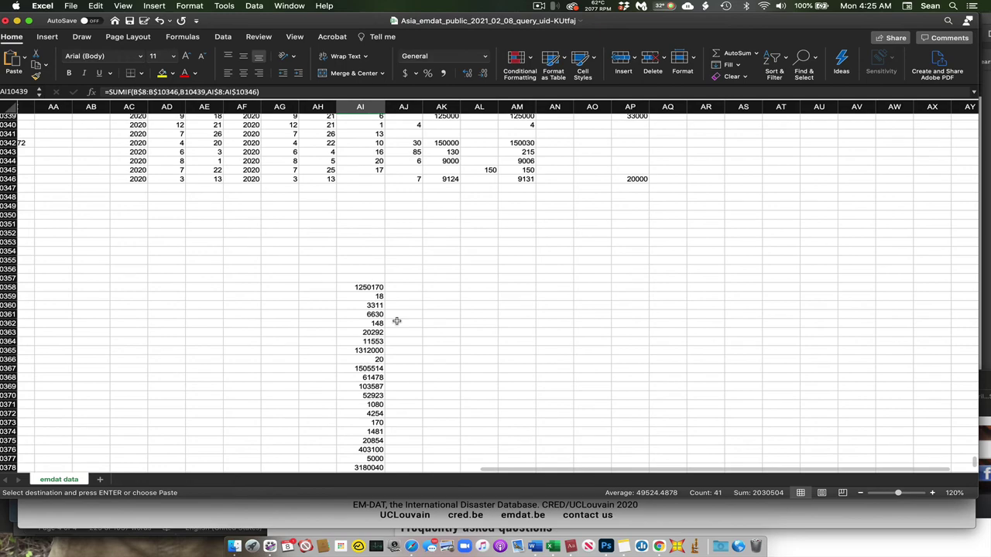
pyautogui.hscroll(-15, 396, 321)
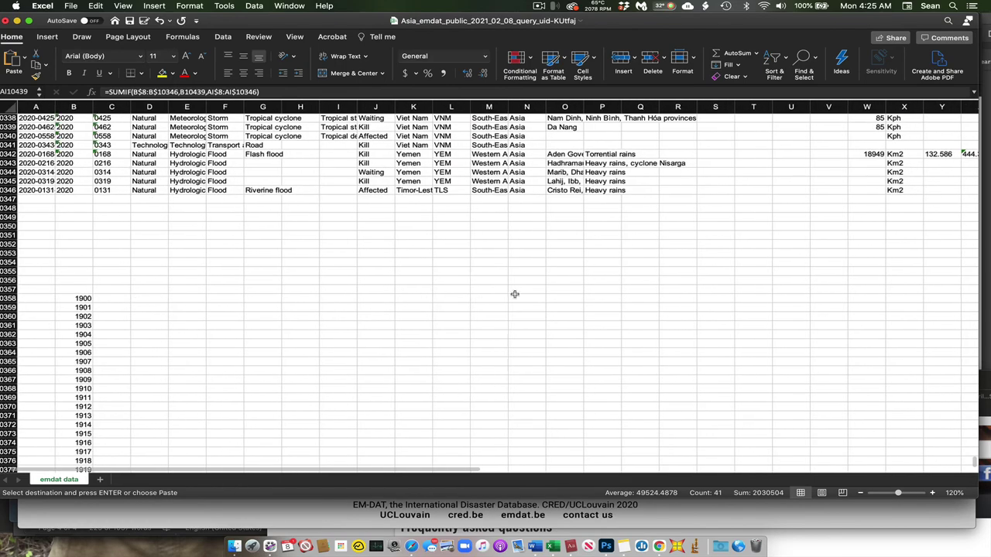
pyautogui.hscroll(15, 515, 294)
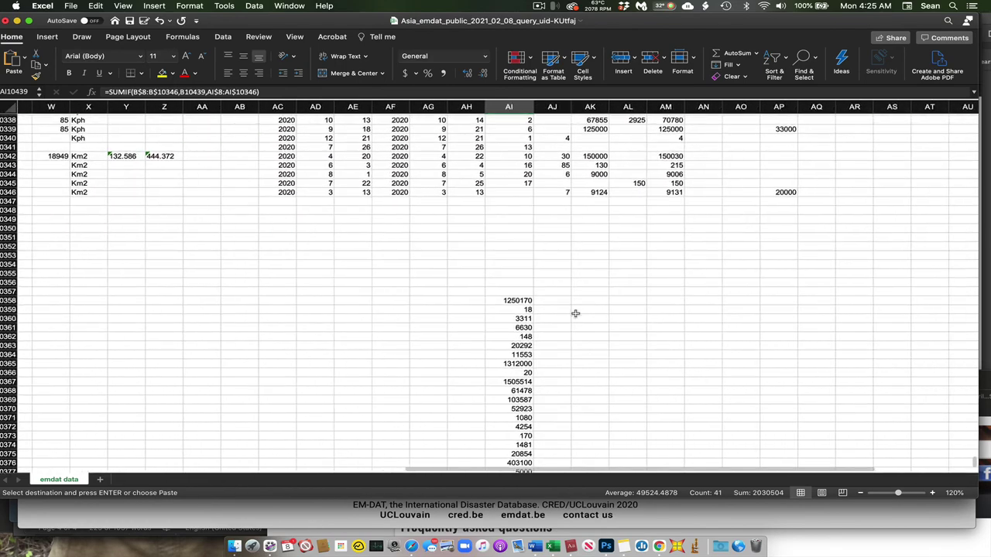